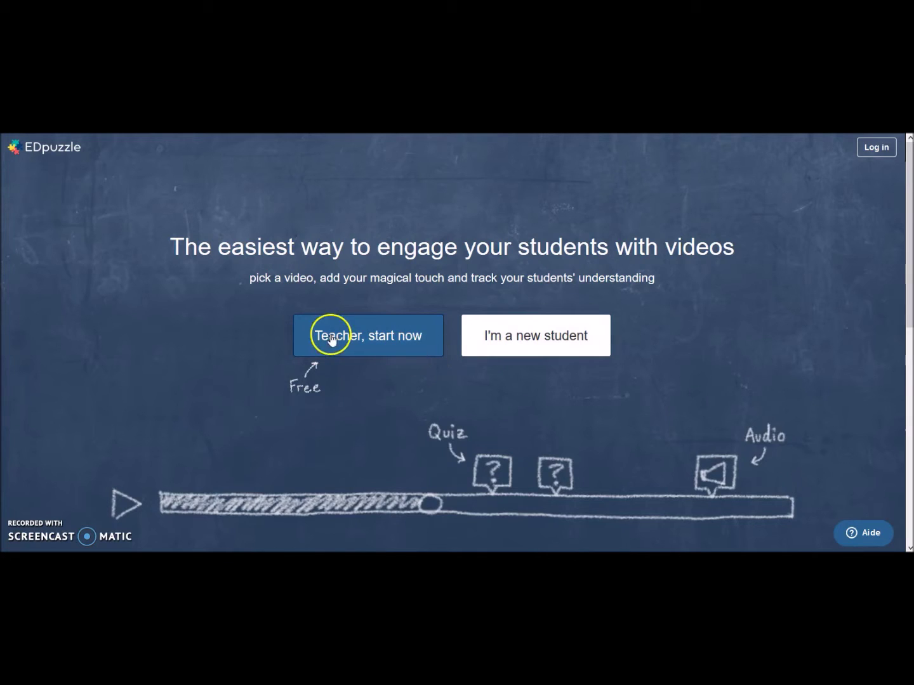
Step: Log in to the EDpuzzle teacher account and start creating a new video from My Content
left_click(361, 343)
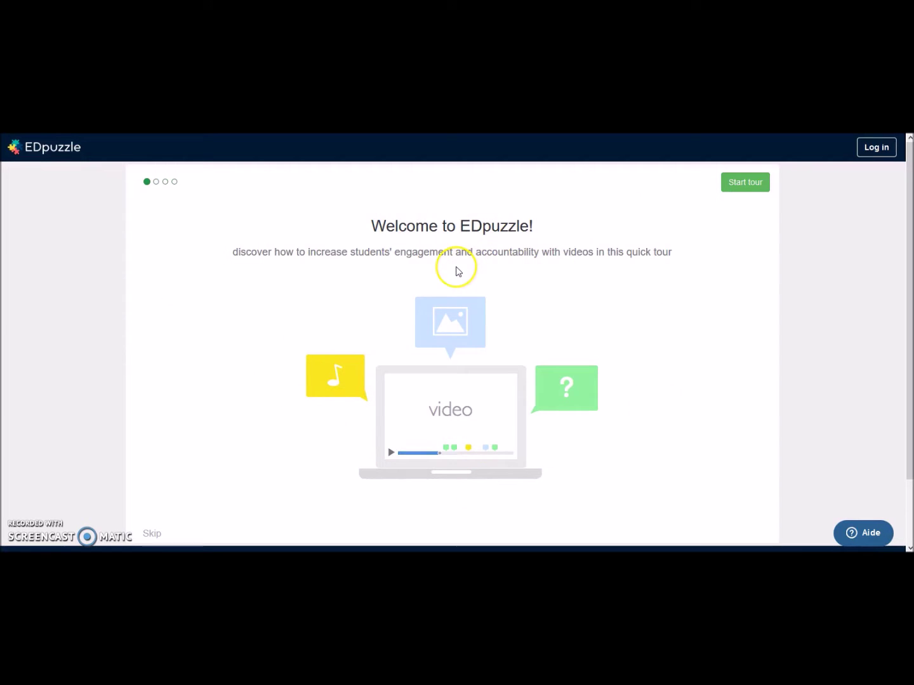
left_click(873, 147)
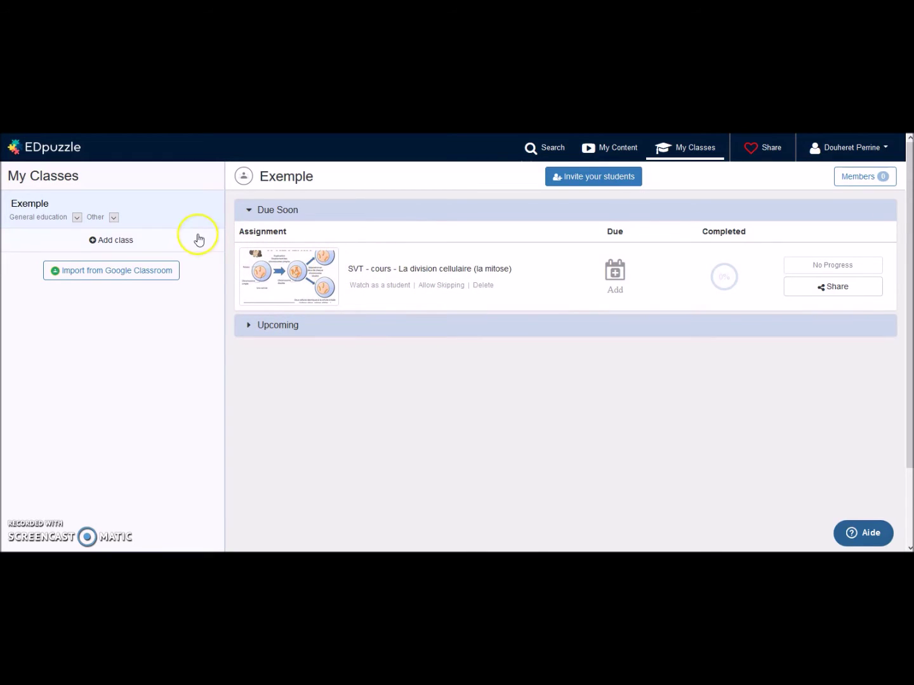
left_click(619, 151)
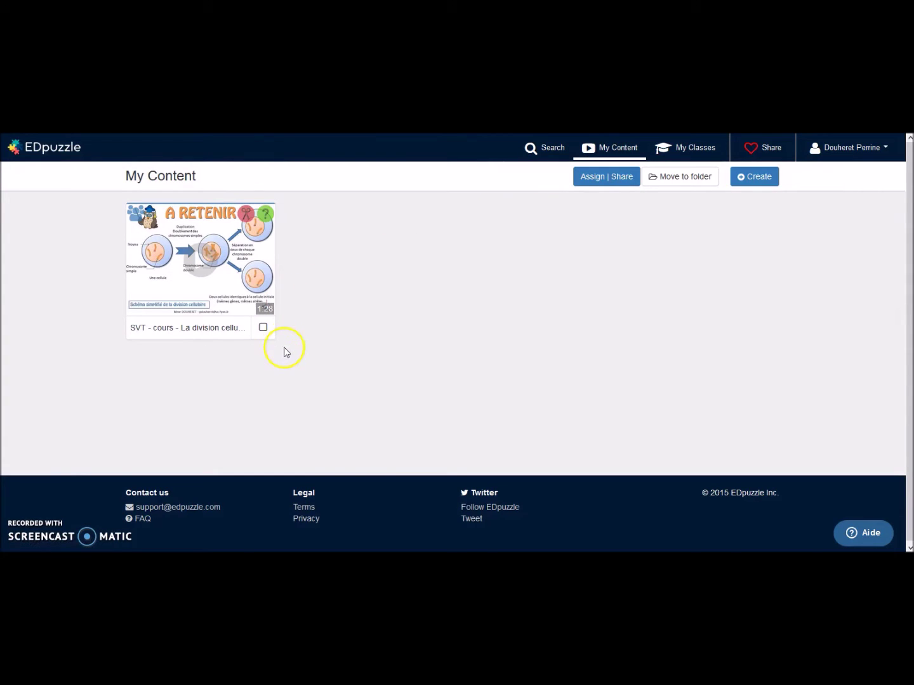
left_click(746, 178)
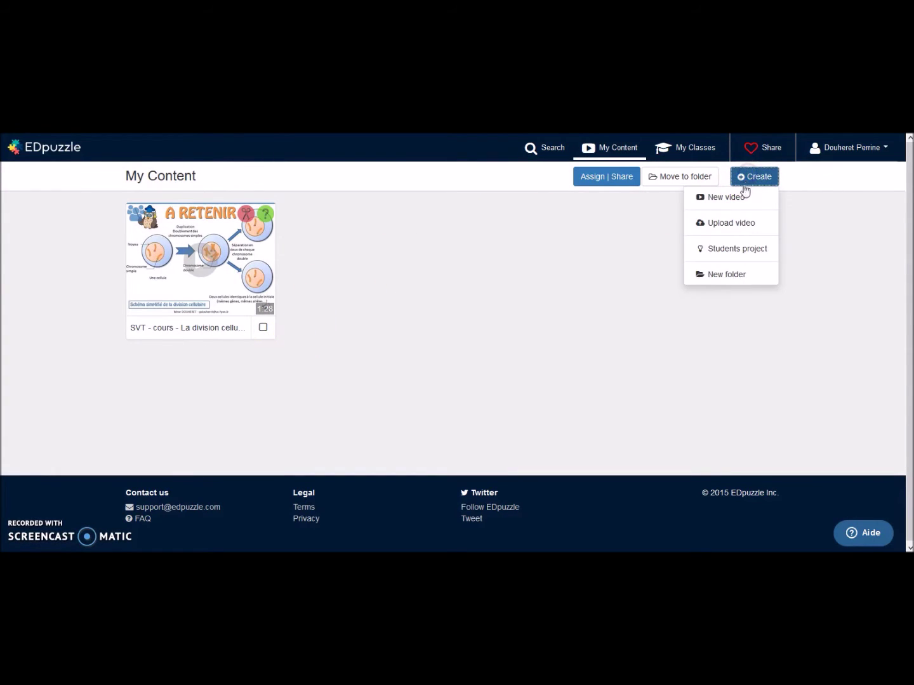
left_click(739, 197)
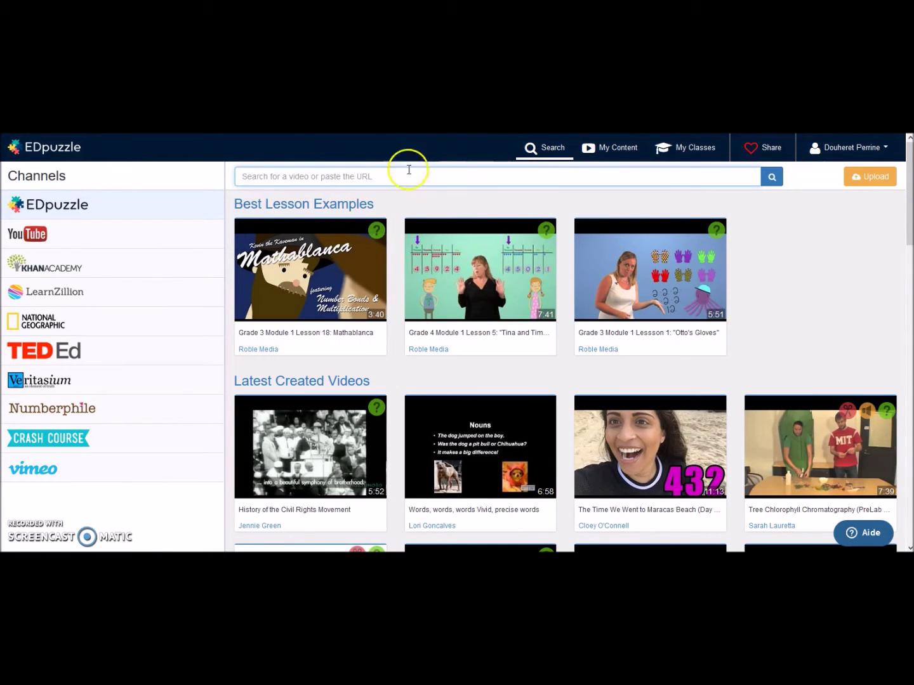
Step: Search for "mitose" videos and restrict the search to the YouTube channel
left_click(373, 177)
type("mitose")
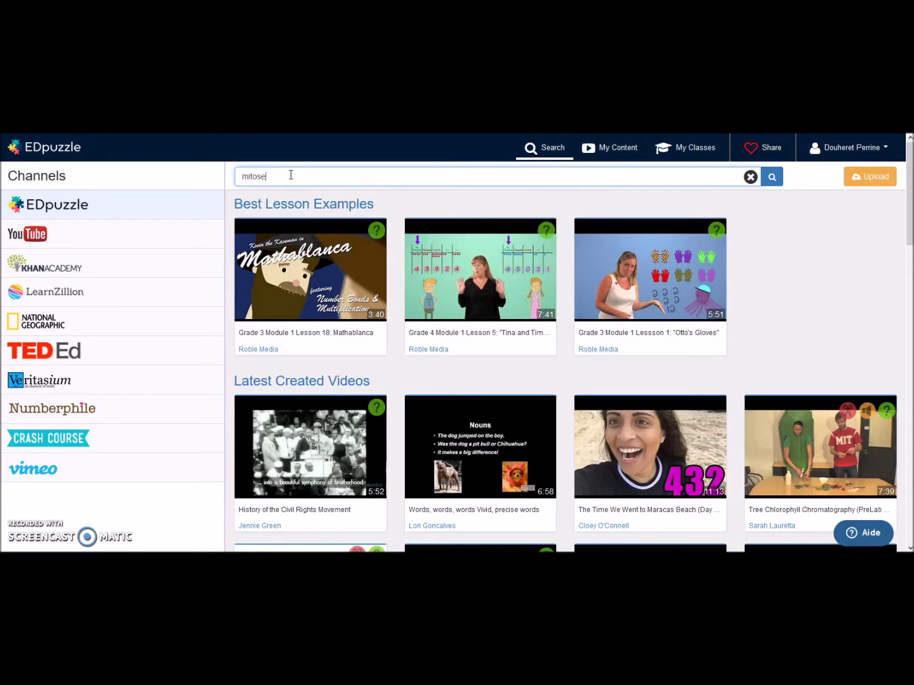
key("Return")
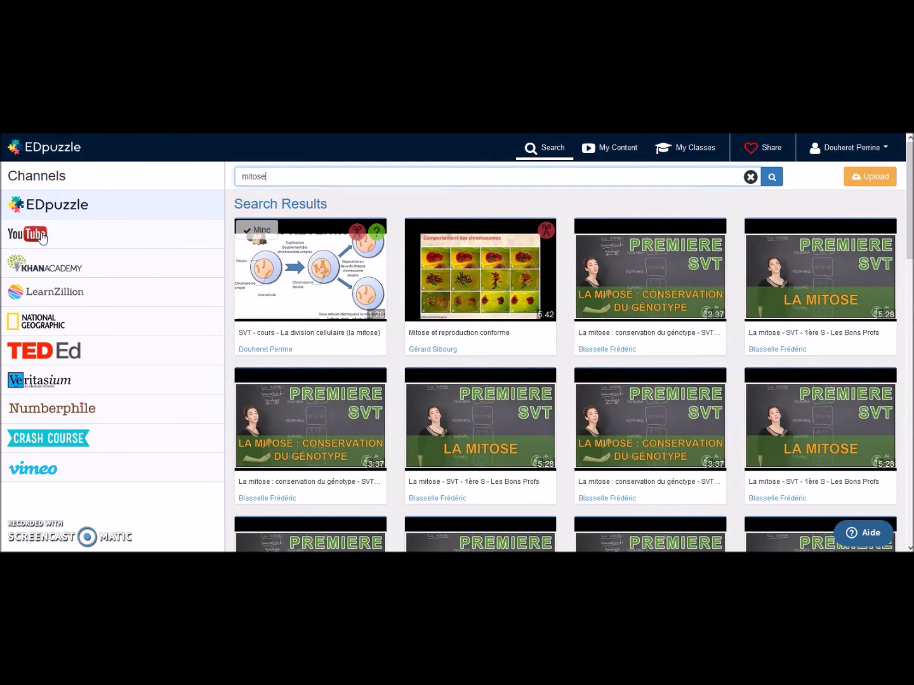
left_click(53, 239)
left_click(14, 243)
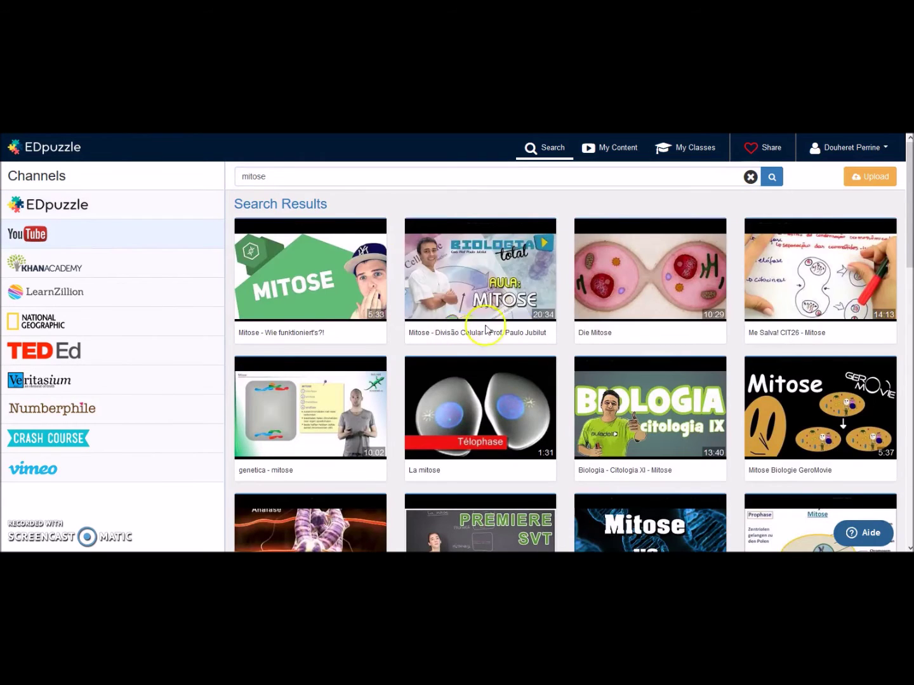
Step: Choose the video "SVT - cours - La division cellulaire (la mitose)" and use it for editing
scroll(460, 334, "down", 4)
left_click(754, 444)
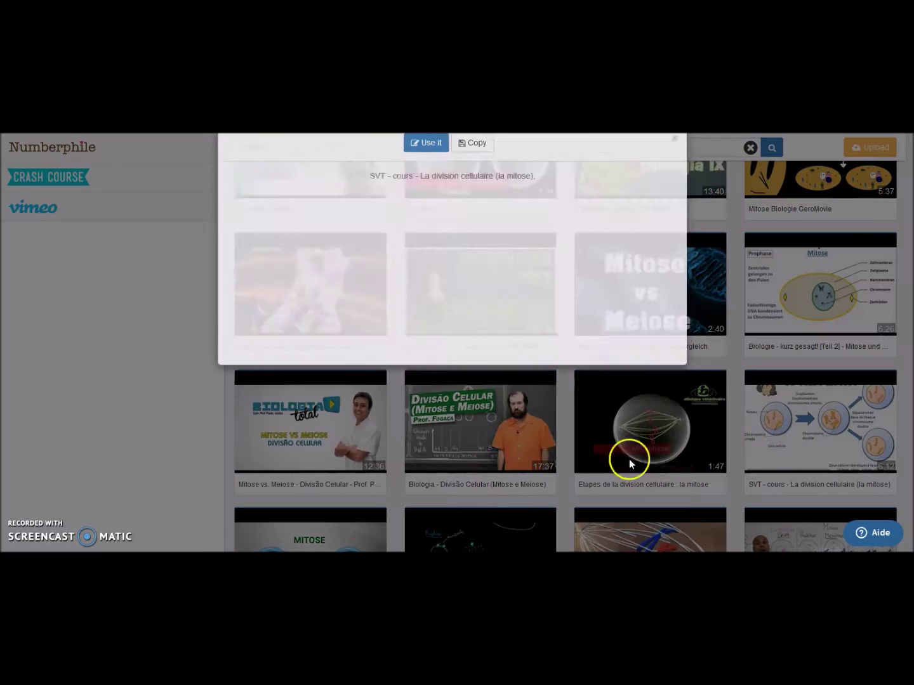
left_click(420, 168)
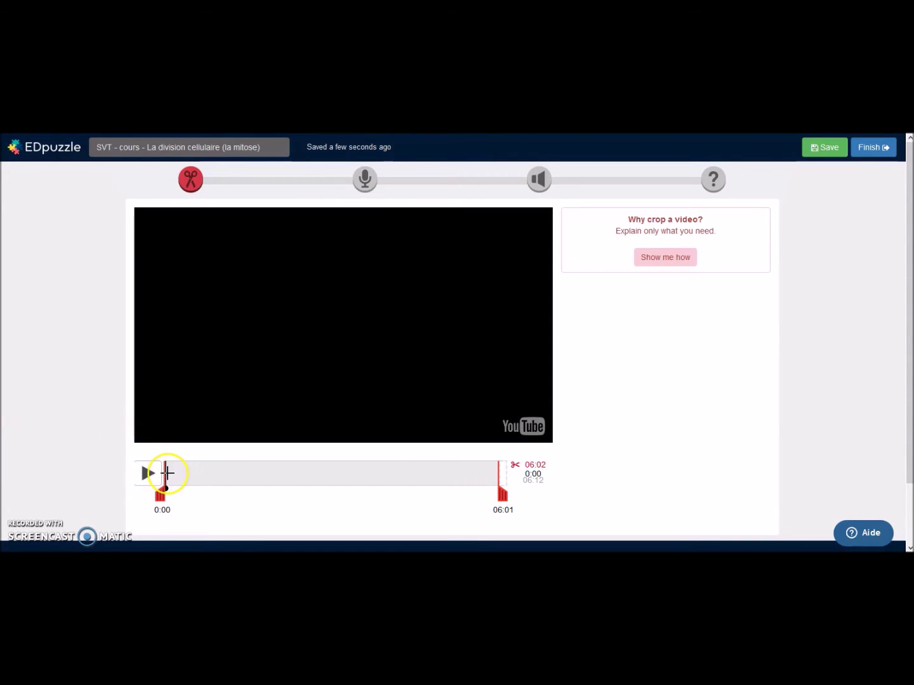
Step: Crop the video to run from 01:11 to 03:09 and preview frames near the end of the selection
left_click_drag(165, 474, 230, 474)
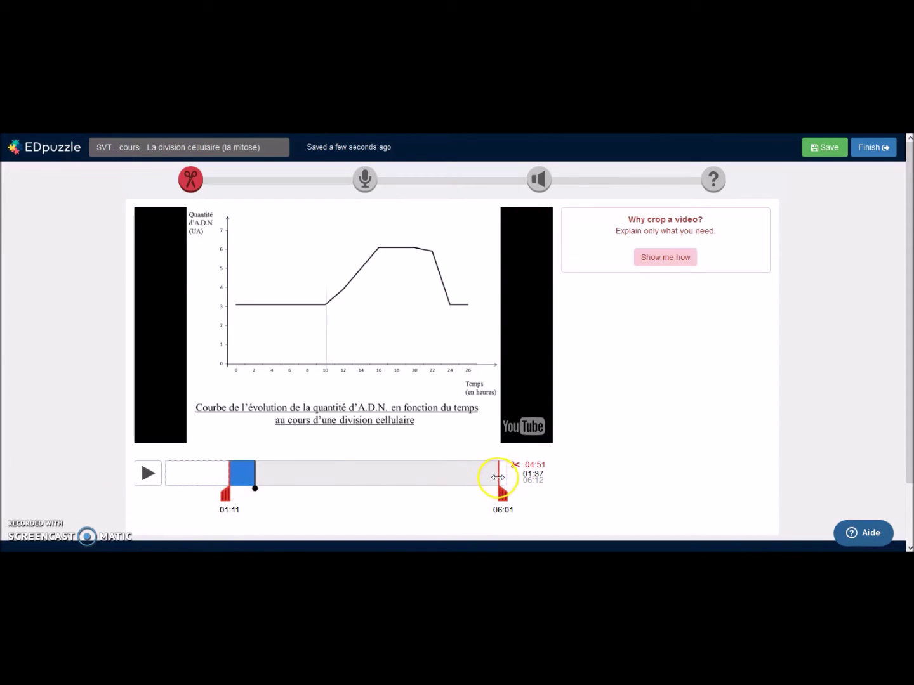
left_click_drag(483, 477, 340, 477)
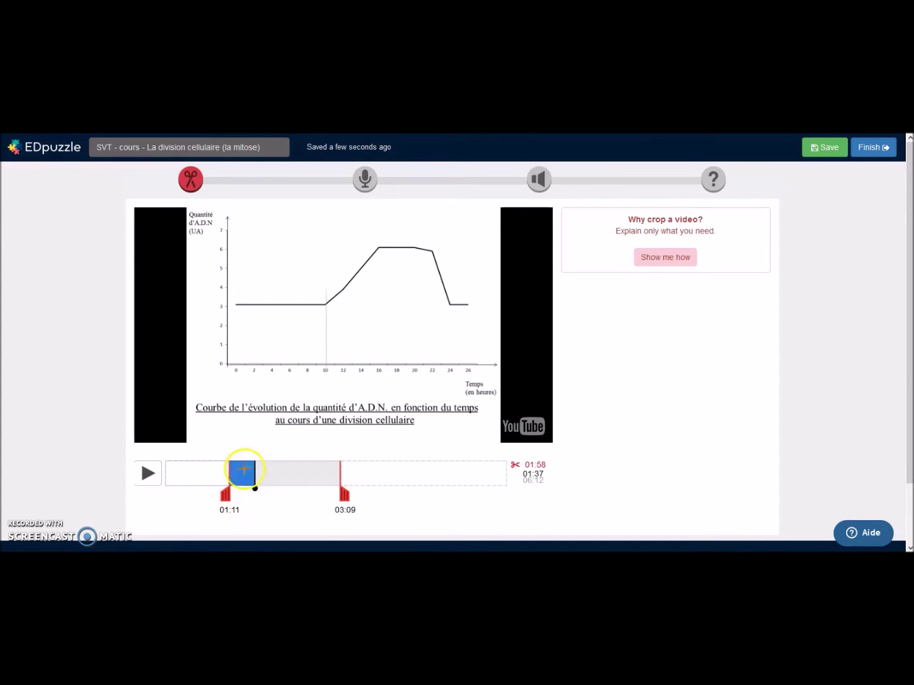
mouse_move(254, 476)
left_mouse_down()
mouse_move(327, 471)
mouse_move(311, 471)
left_mouse_up()
left_click(337, 471)
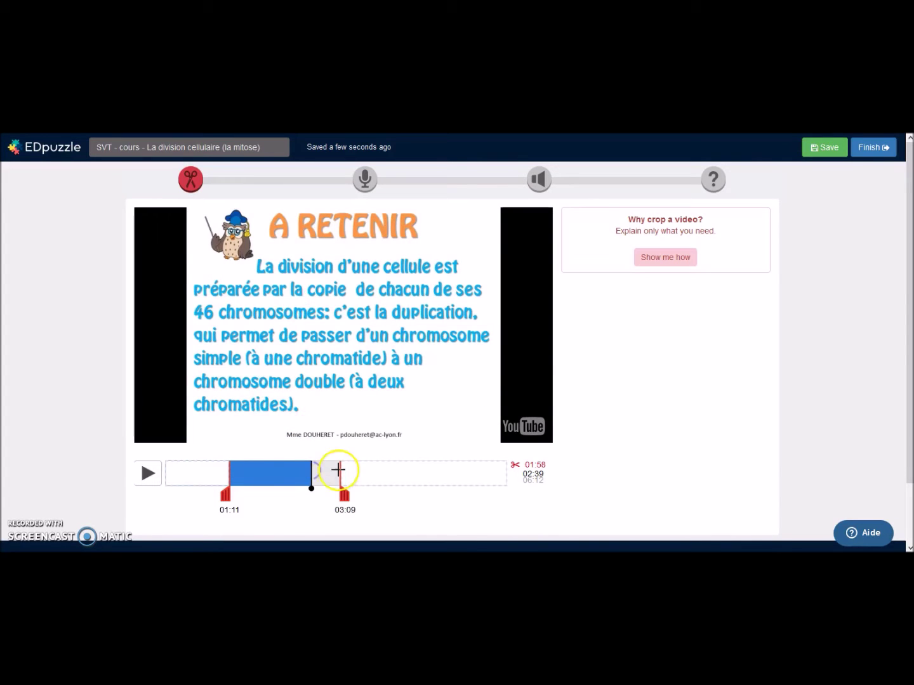
left_click(320, 471)
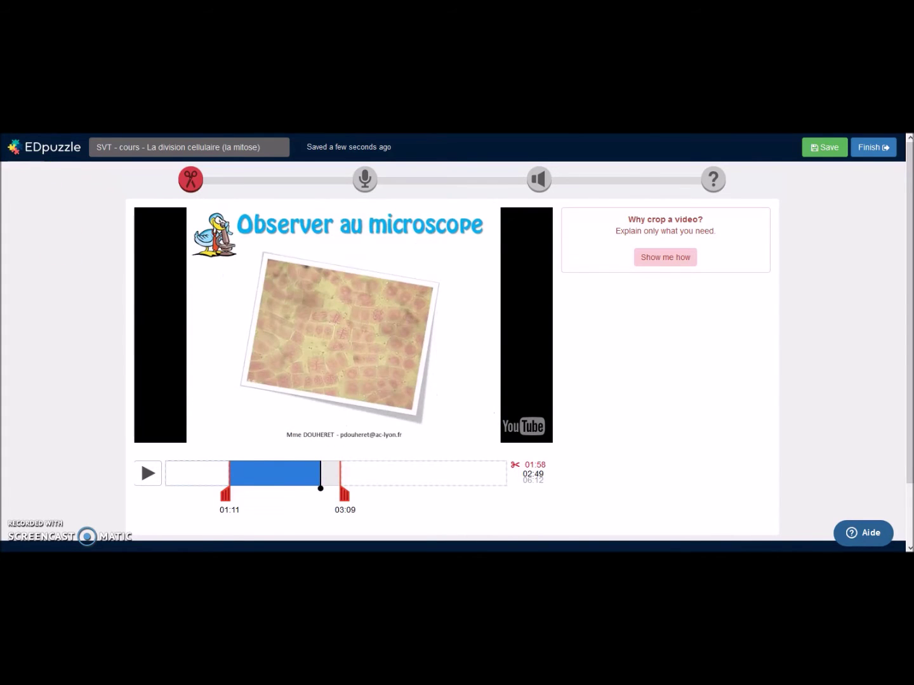
Step: Try to record an audio track over the whole video, sharing the Microphone Array with the site
left_click(363, 180)
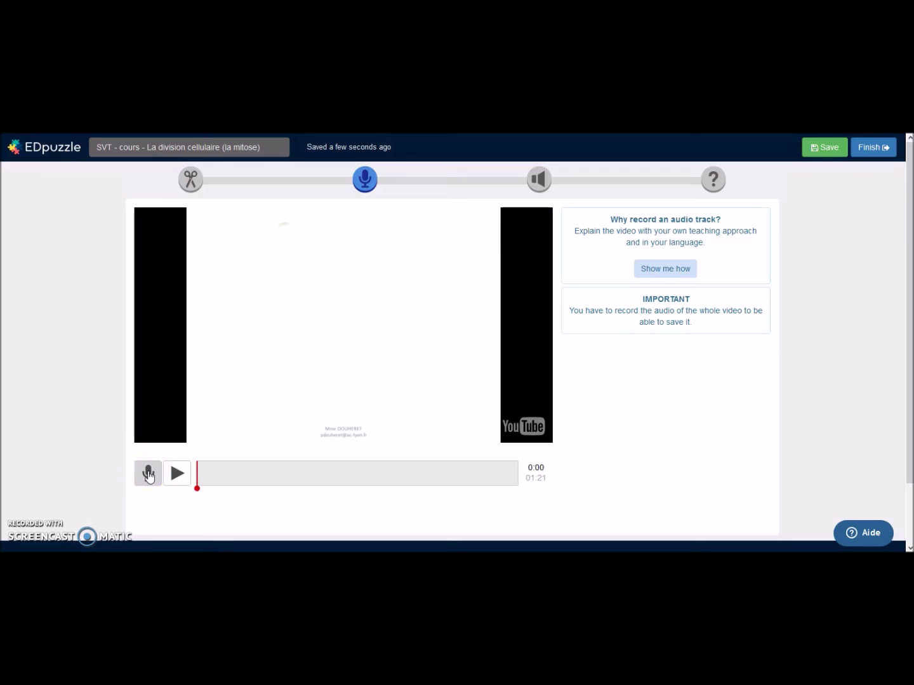
left_click(146, 479)
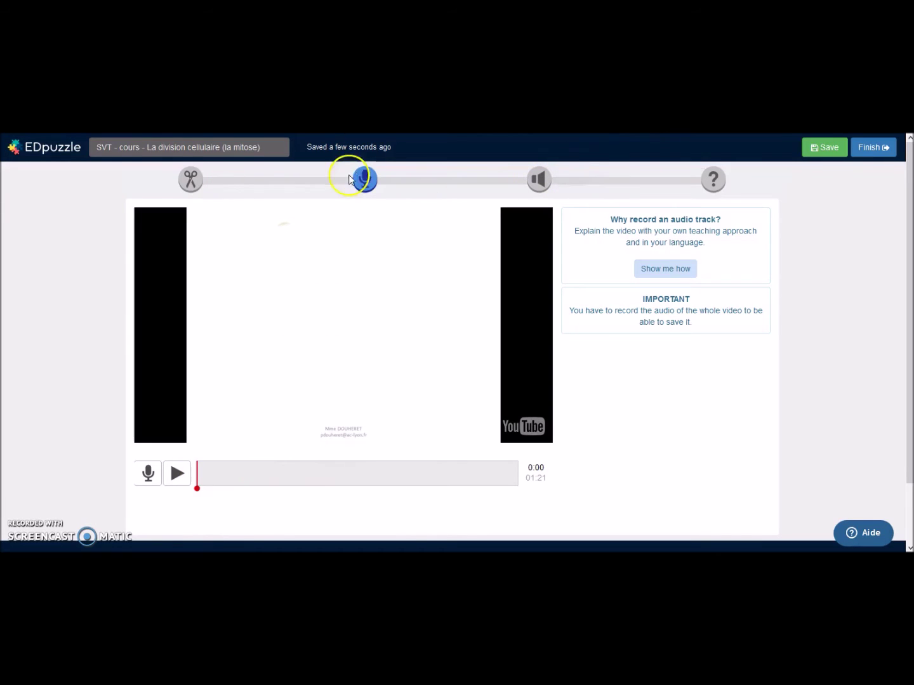
left_click(148, 474)
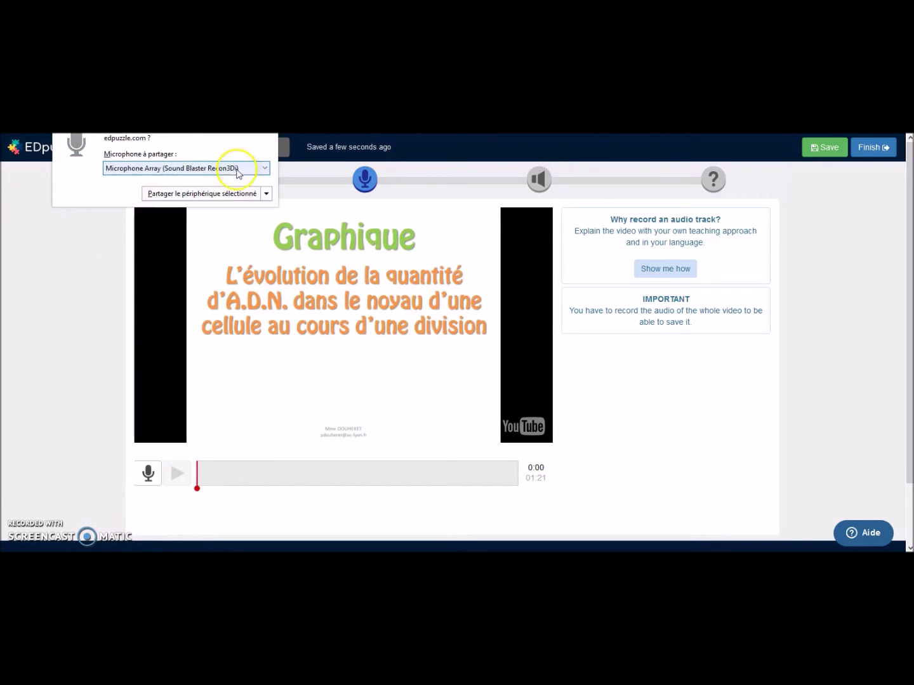
left_click(203, 194)
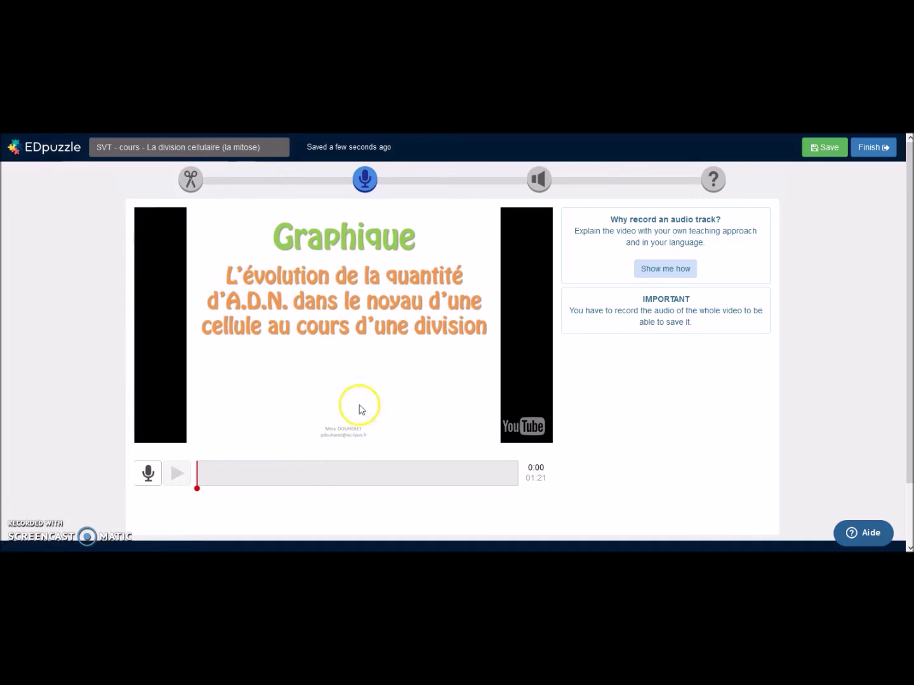
Step: Record an audio note at the very start of the video
left_click(538, 179)
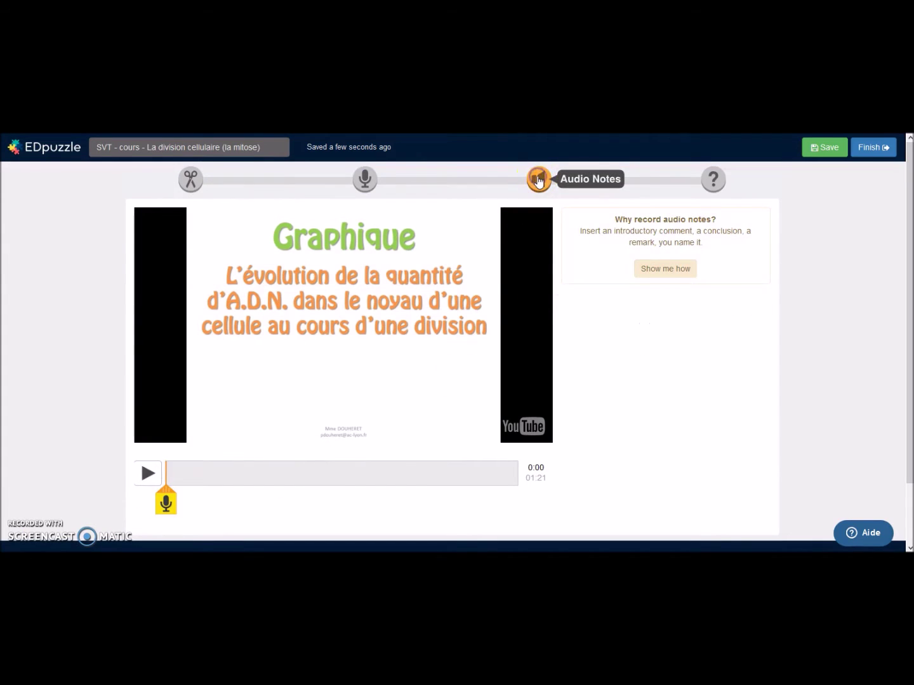
left_click(166, 505)
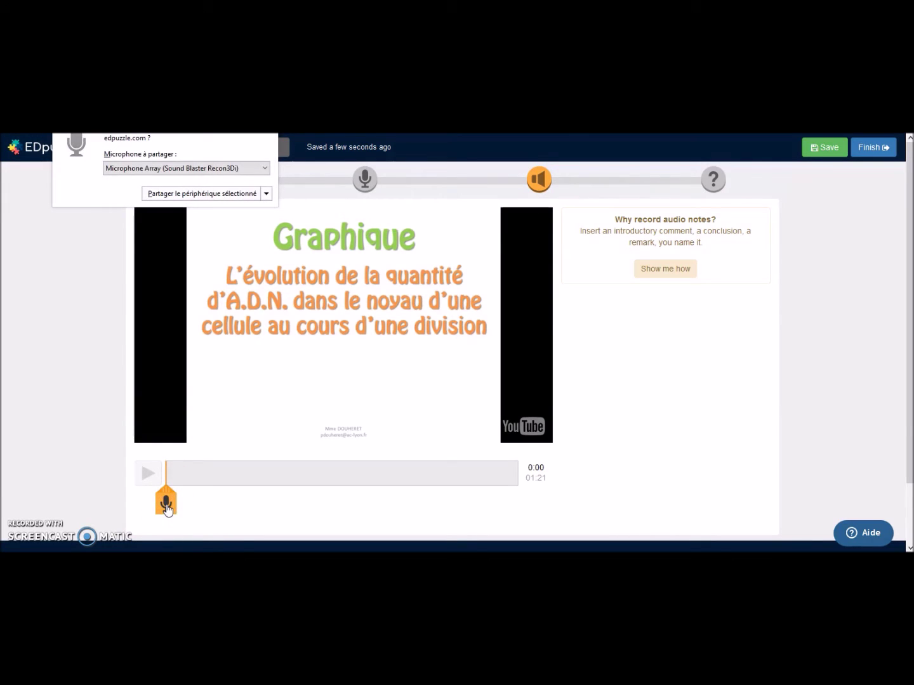
left_click(166, 505)
left_click(131, 523)
left_click(166, 501)
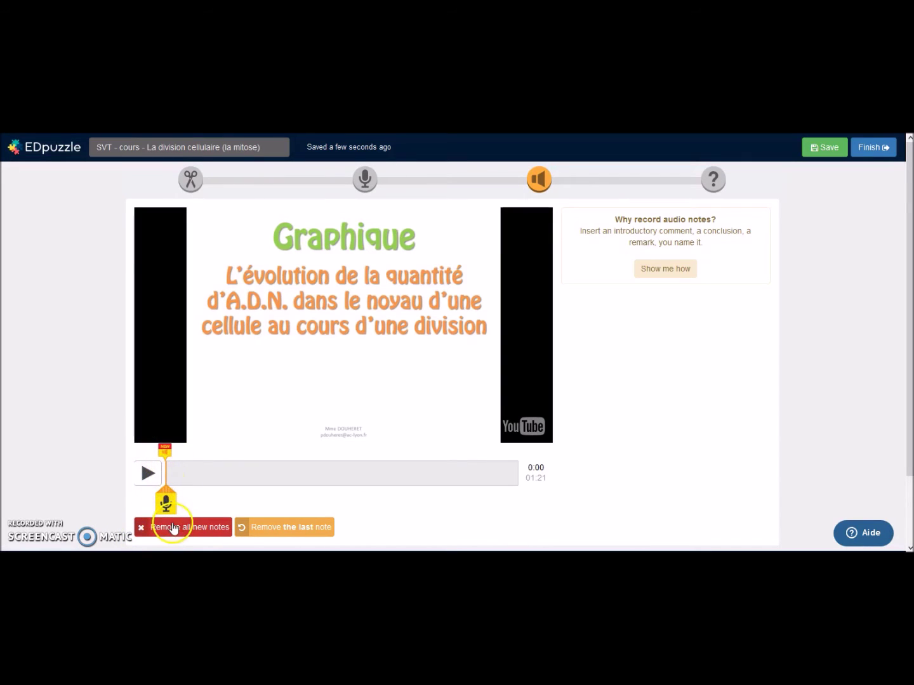
Step: Try another audio note recording at 0:00, then select the note's marker above the timeline
left_click(166, 503)
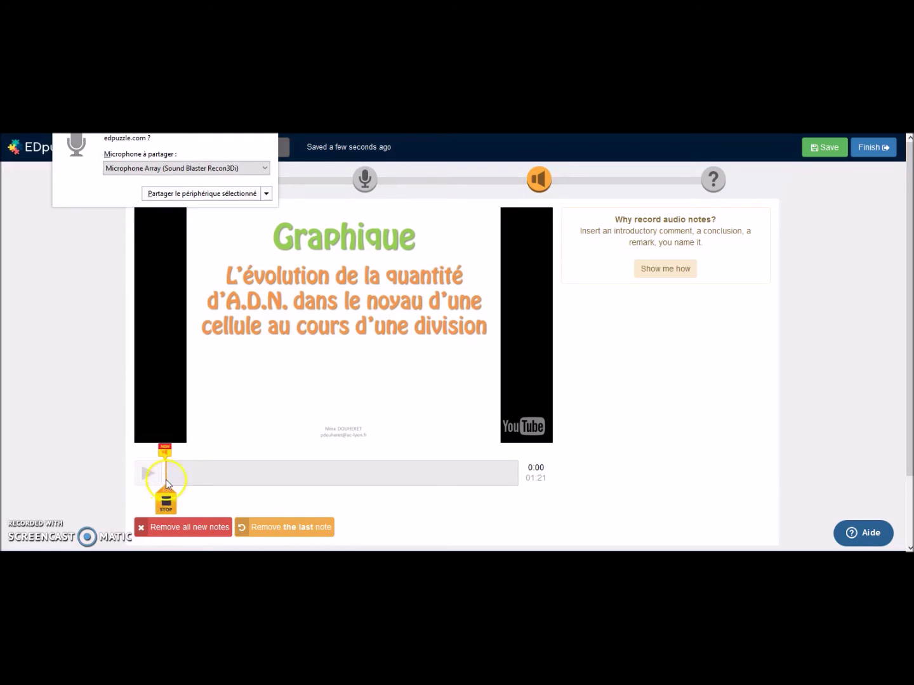
left_click(167, 477)
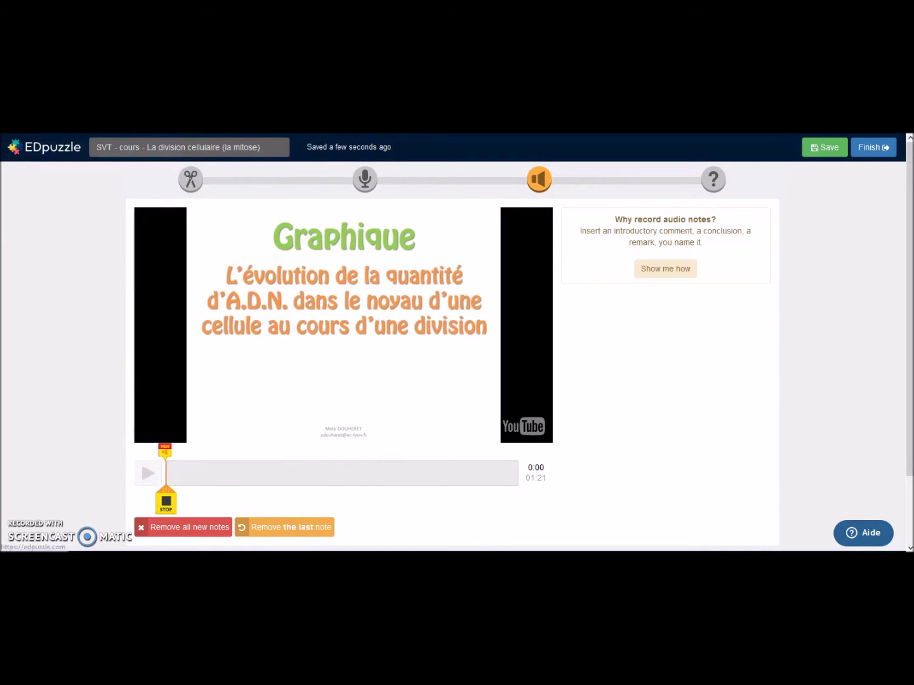
left_click(164, 463)
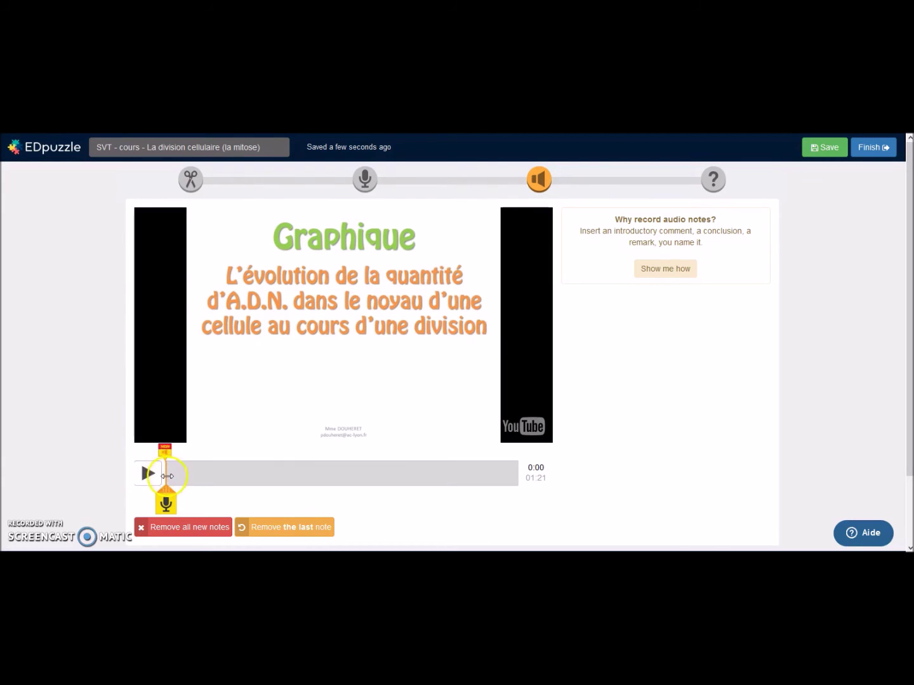
left_click(163, 453)
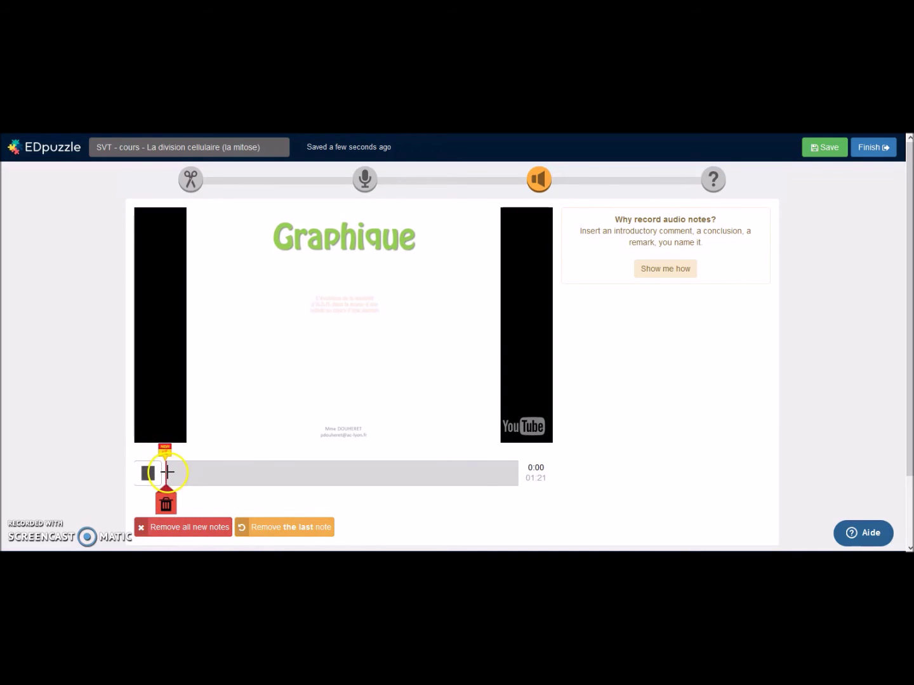
Step: Try to record an audio note at 0:44 in the video
left_click_drag(168, 472, 359, 470)
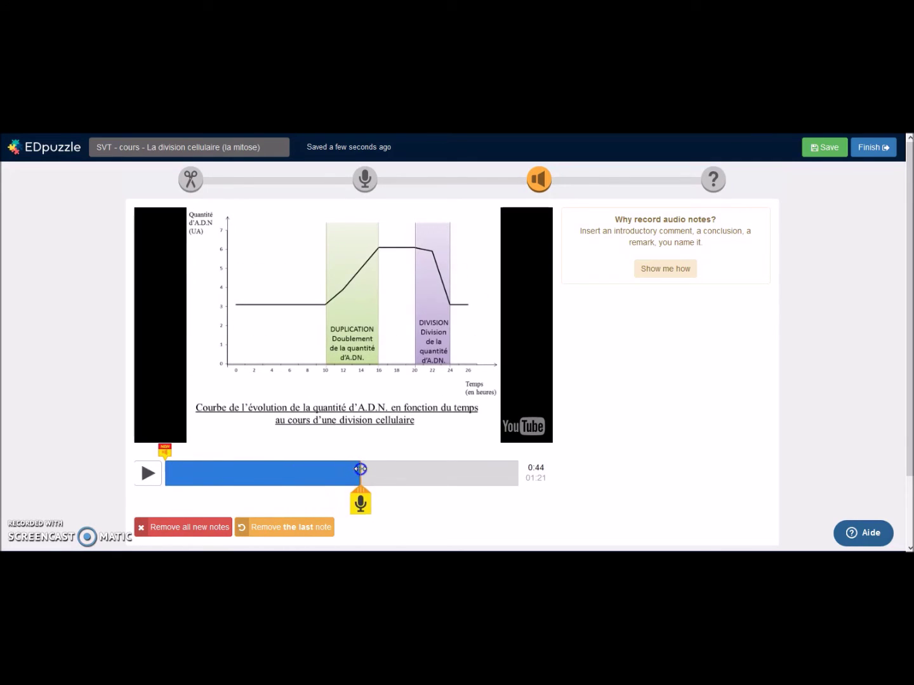
left_click(361, 503)
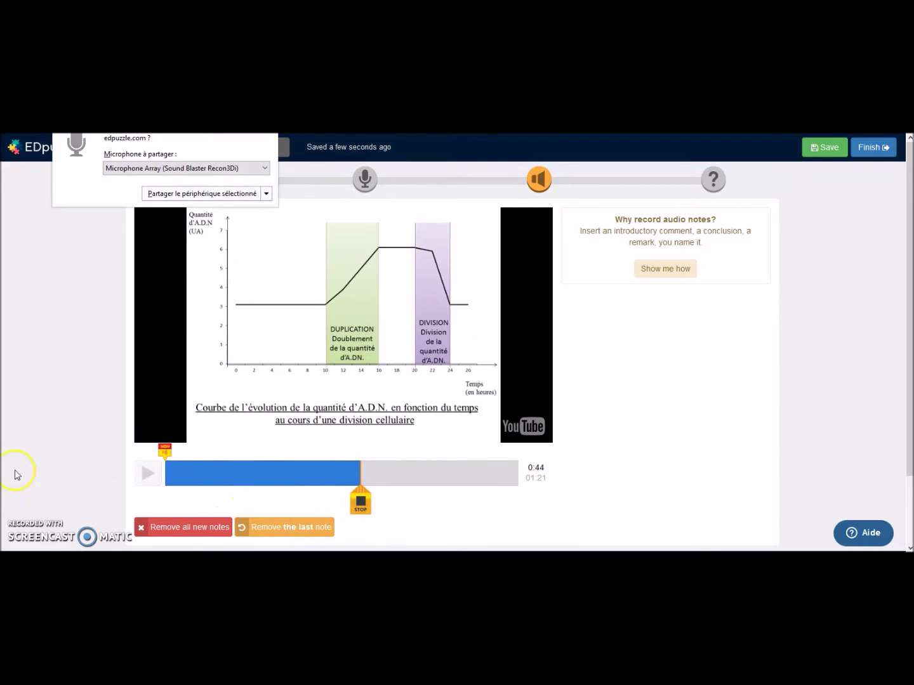
left_click(360, 504)
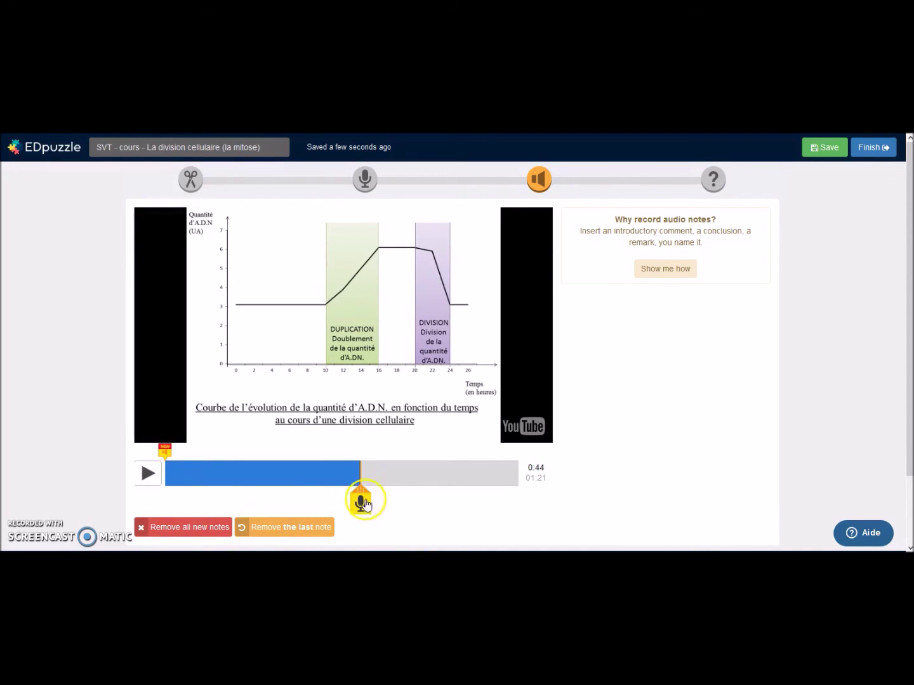
left_click(360, 505)
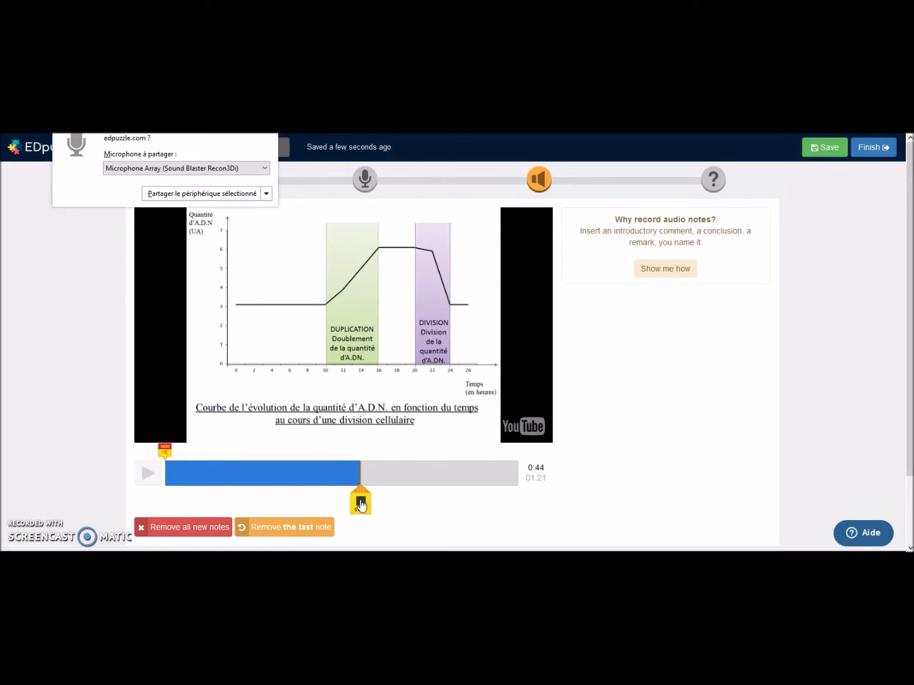
left_click(360, 504)
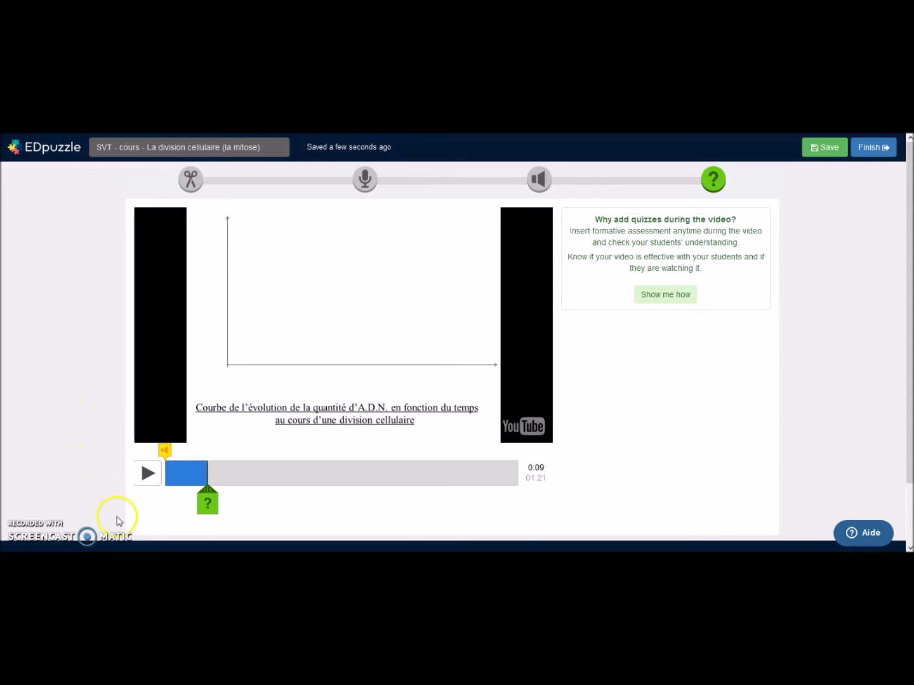
Step: Add a multiple-choice question at 0:09 reading "Qu'indique-t-on sur l'axe des abscisses"
left_click(210, 507)
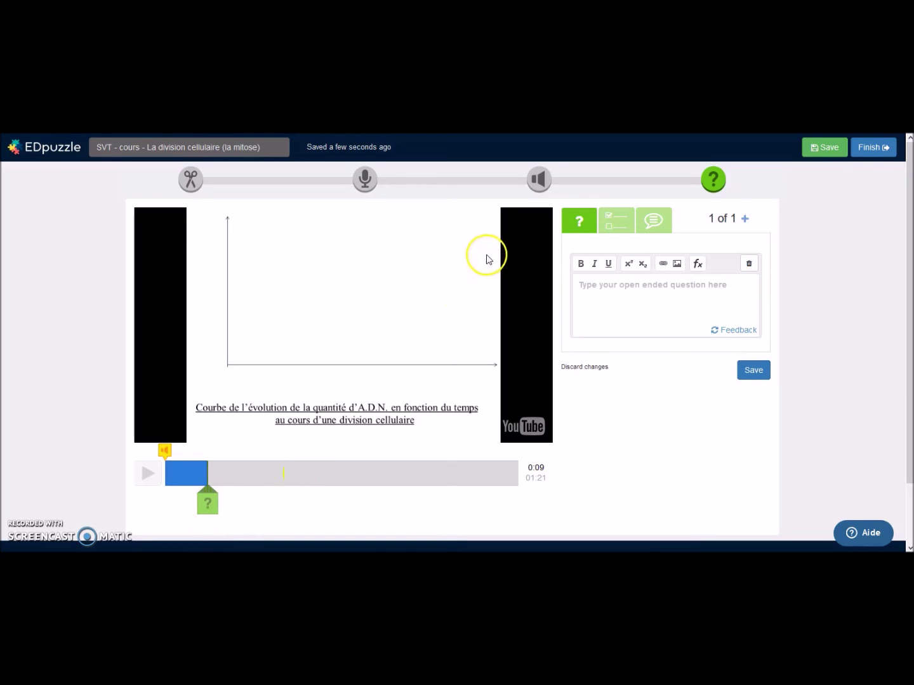
left_click(580, 222)
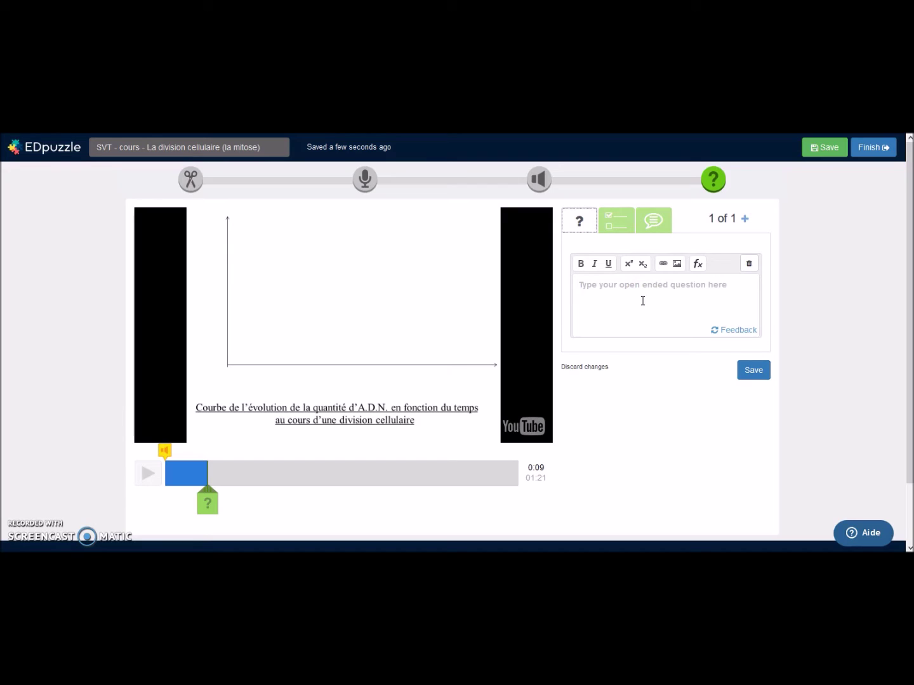
left_click(613, 225)
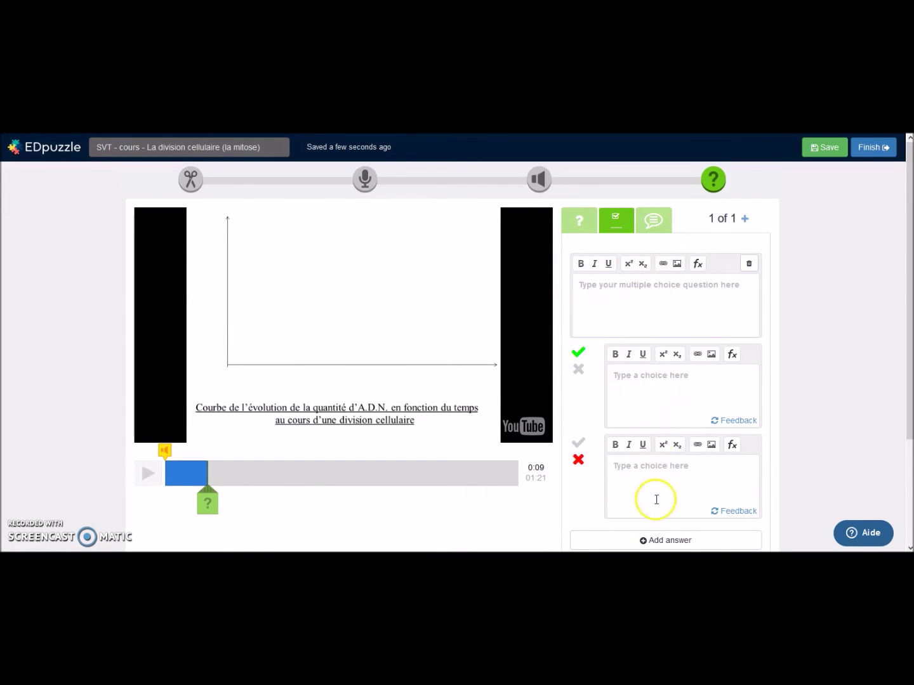
left_click(598, 290)
type("Qu'indique-t-on sur l'axe des abscisses")
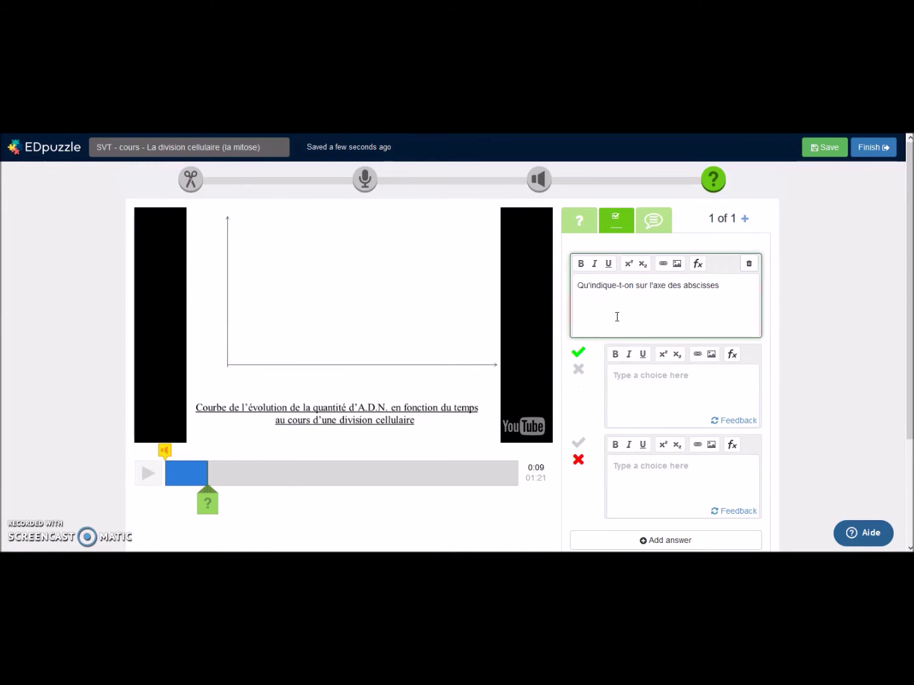
Step: Enter the answers "le temps" as correct and "la quantité d'ADN" as incorrect, and save the multiple-choice question
left_click(631, 379)
type("le tem")
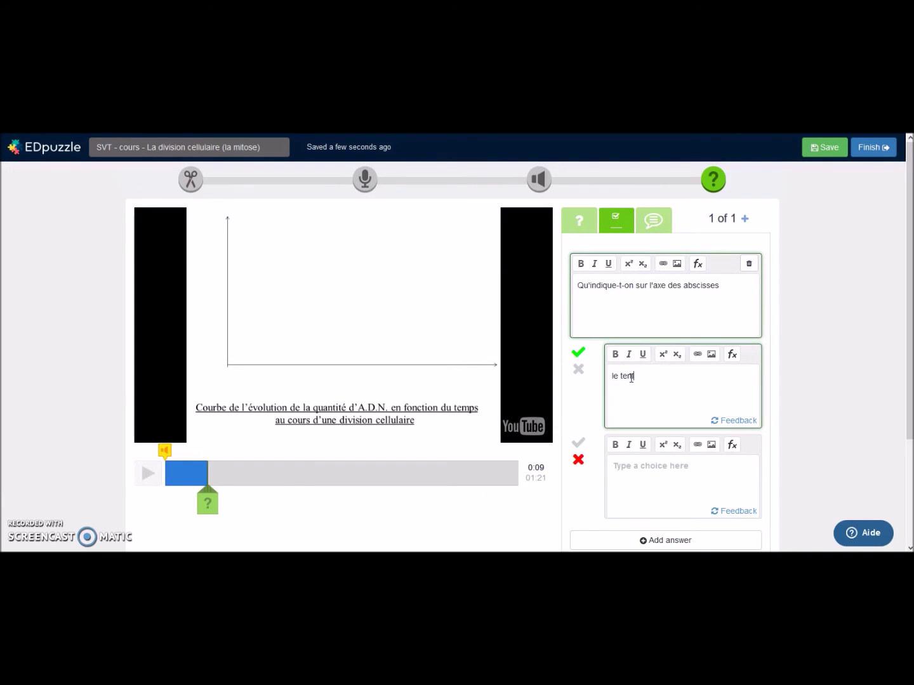
left_click(643, 467)
type("la quantité d'ADN")
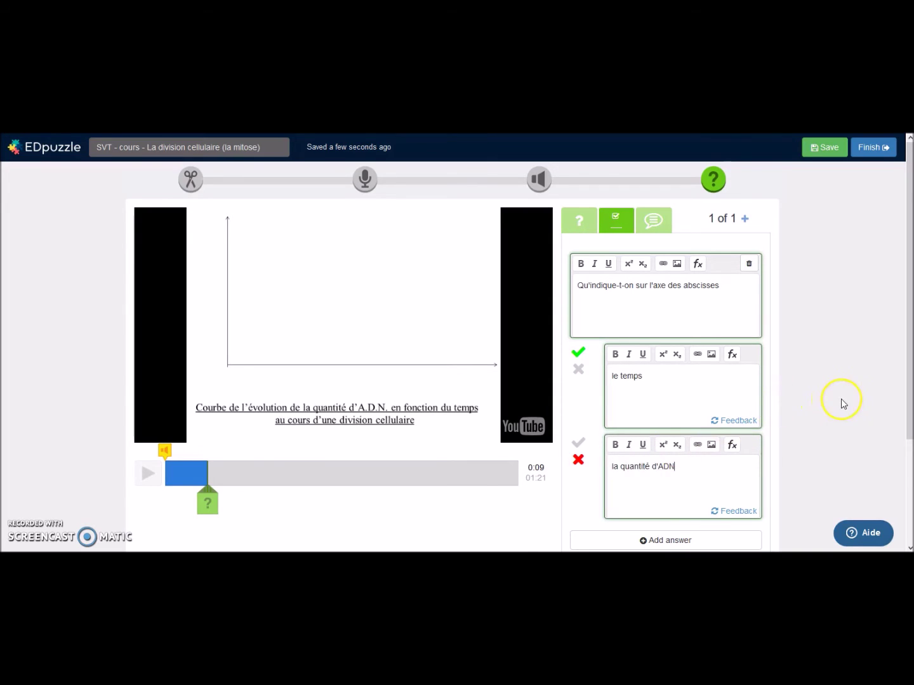
scroll(781, 419, "down", 2)
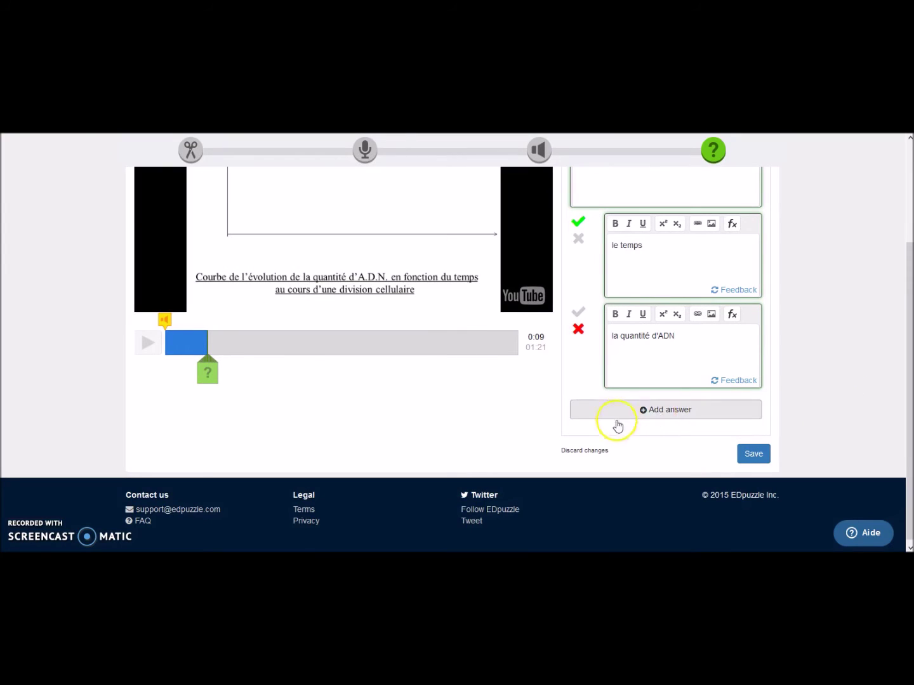
scroll(663, 426, "up", 2)
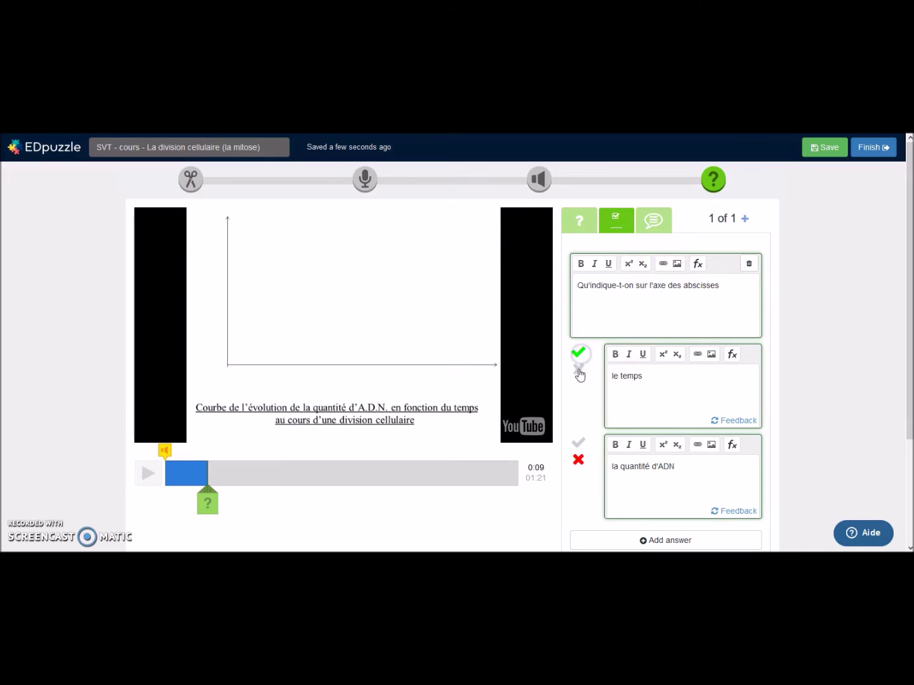
left_click(579, 444)
left_click(828, 151)
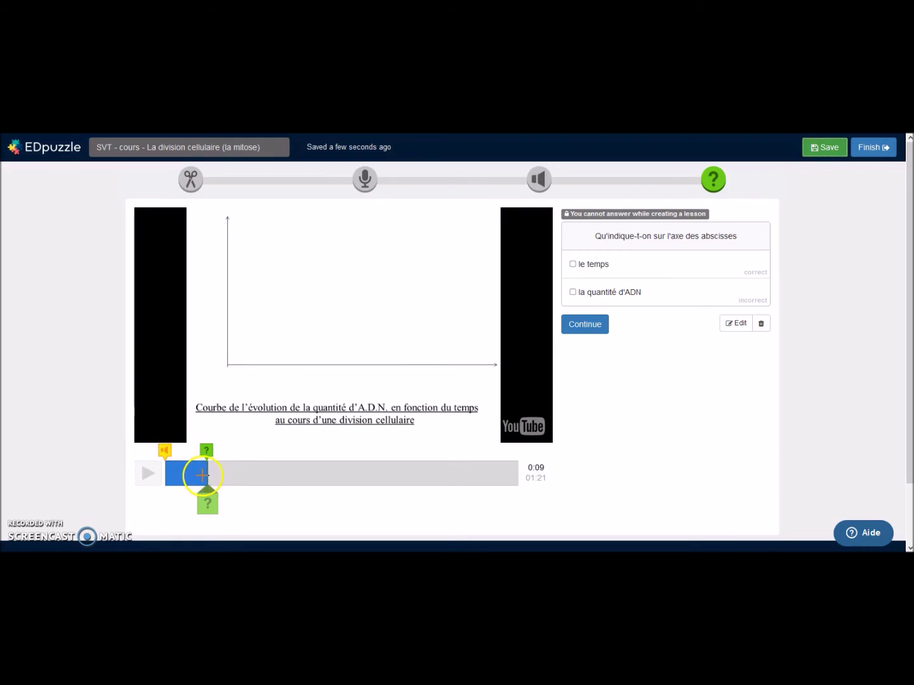
Step: Try to add an open-ended question at 0:55 in the video
left_click_drag(207, 474, 408, 476)
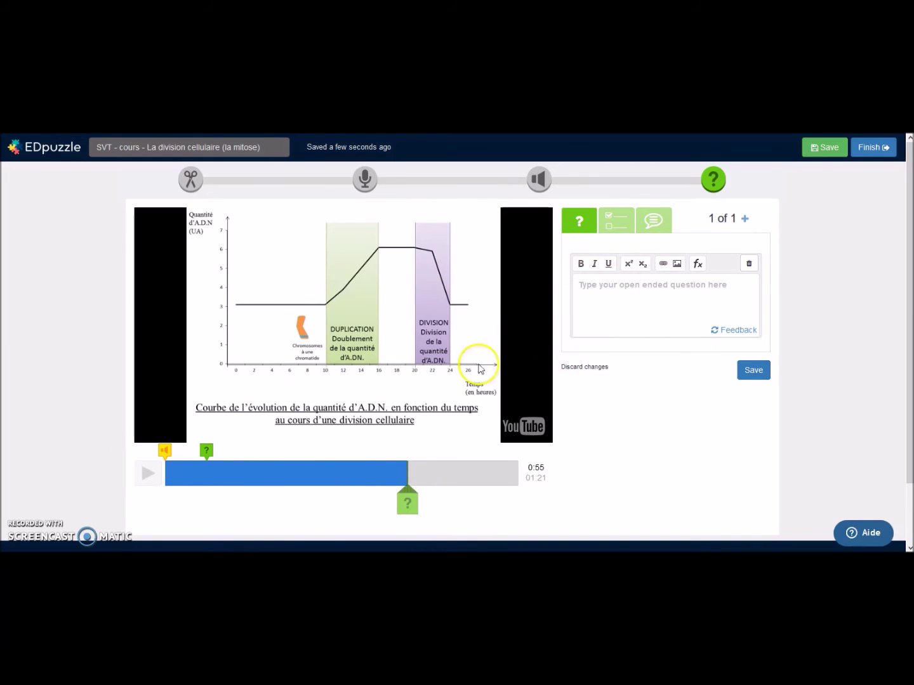
left_click(825, 147)
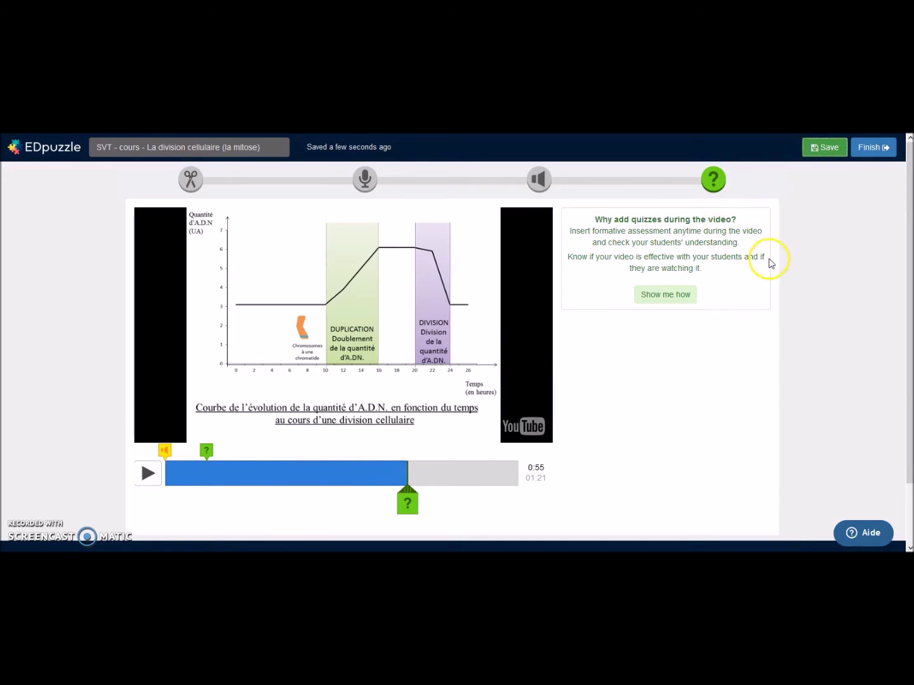
Step: Finish the lesson and assign it to the Exemple class with a due date of Thu Feb 11, 2016
left_click(877, 152)
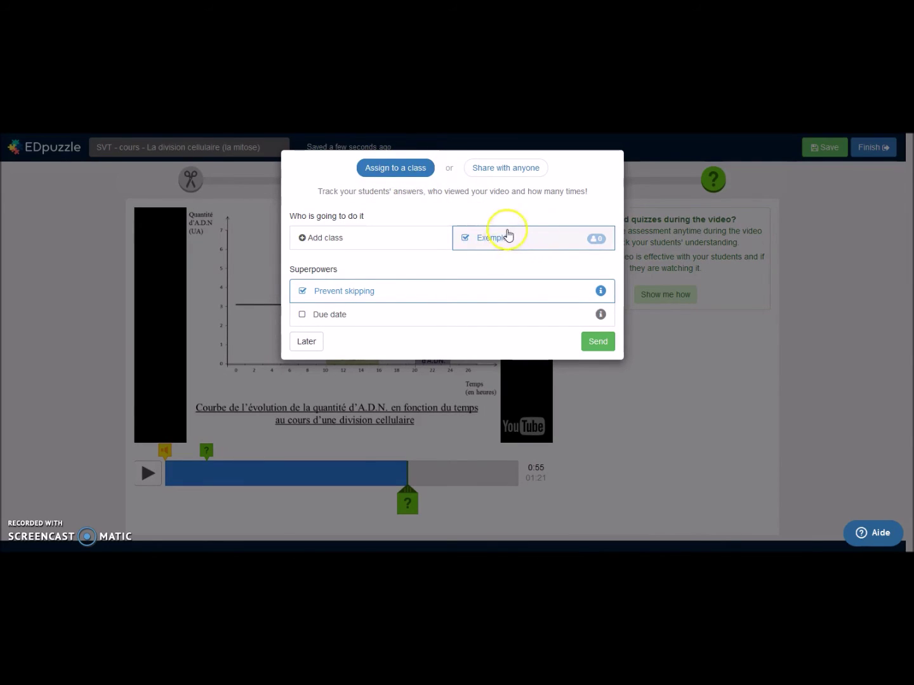
left_click(494, 241)
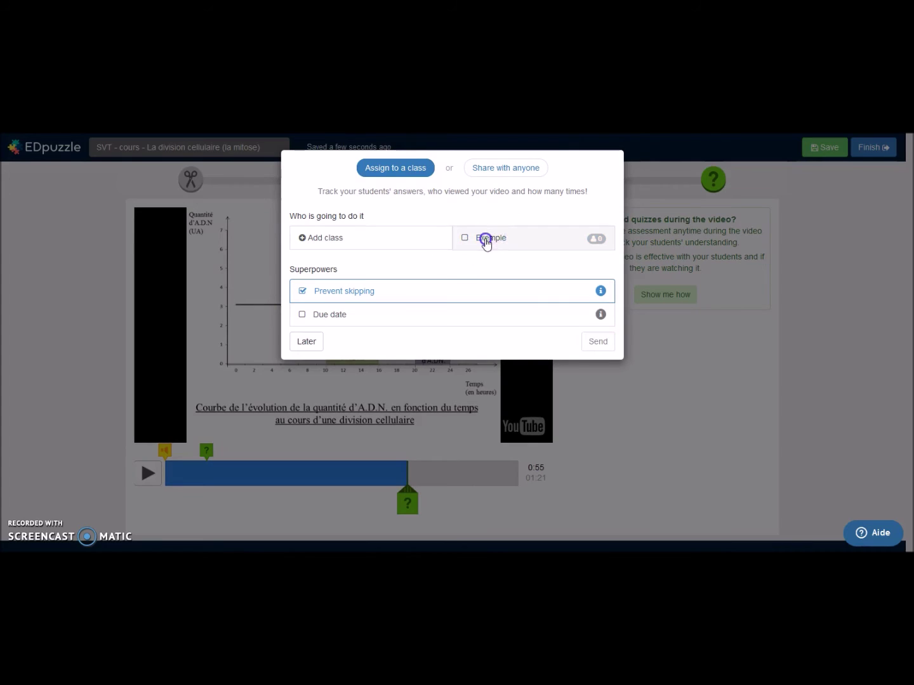
left_click(486, 241)
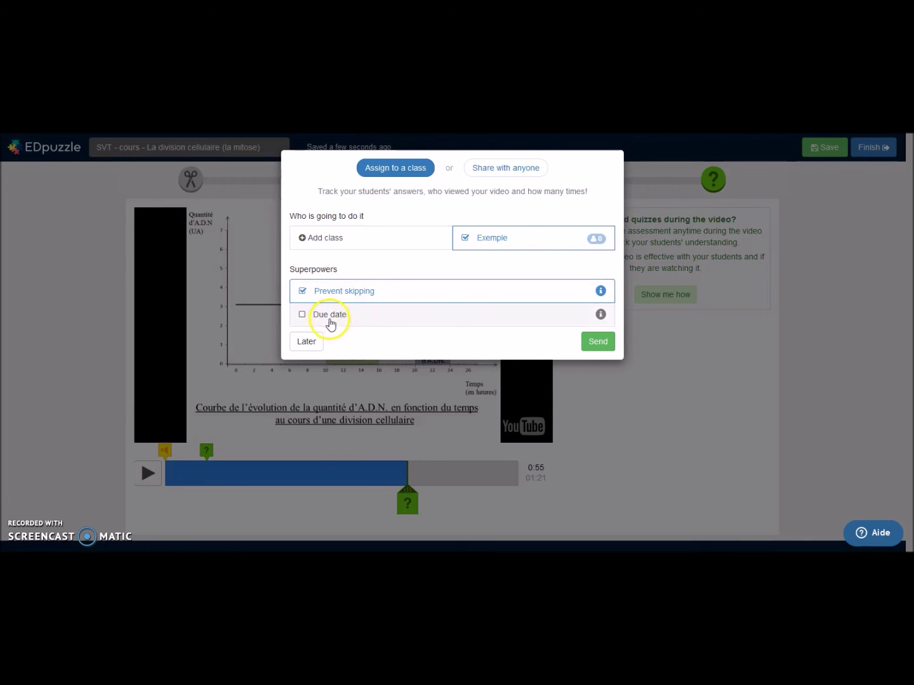
left_click(343, 316)
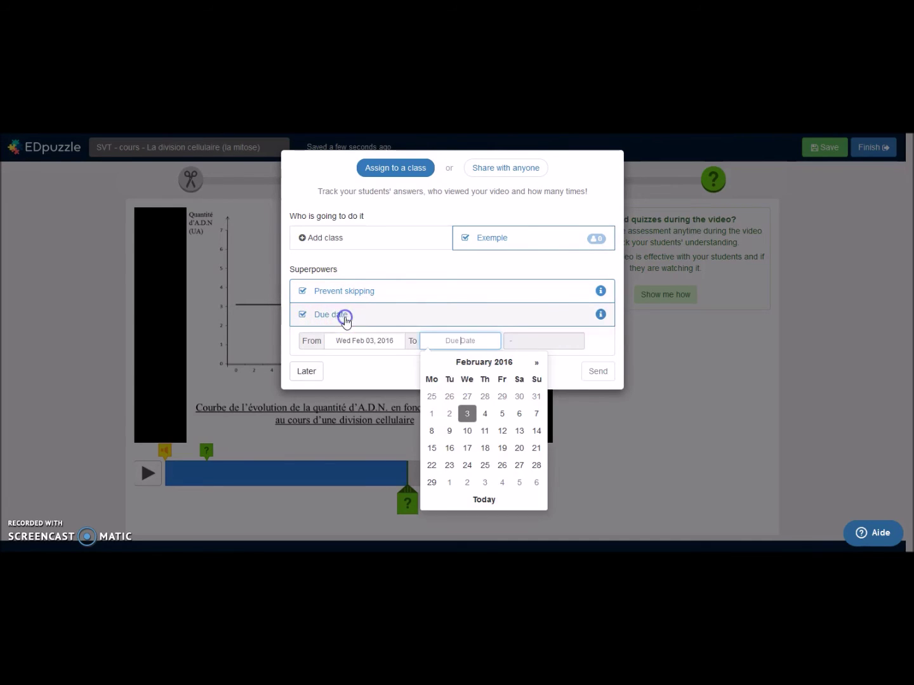
left_click(485, 432)
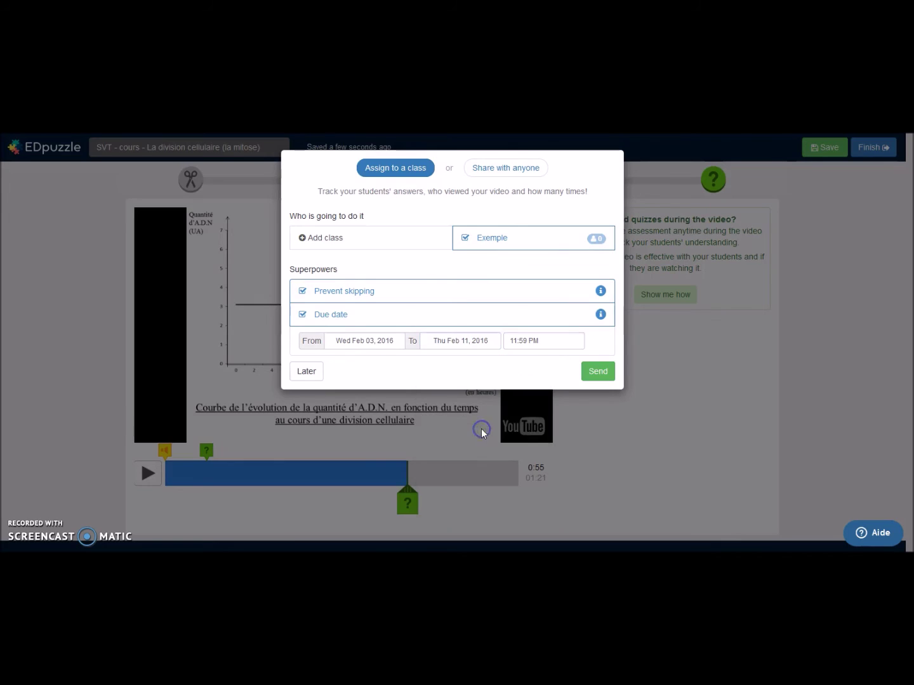
left_click(594, 374)
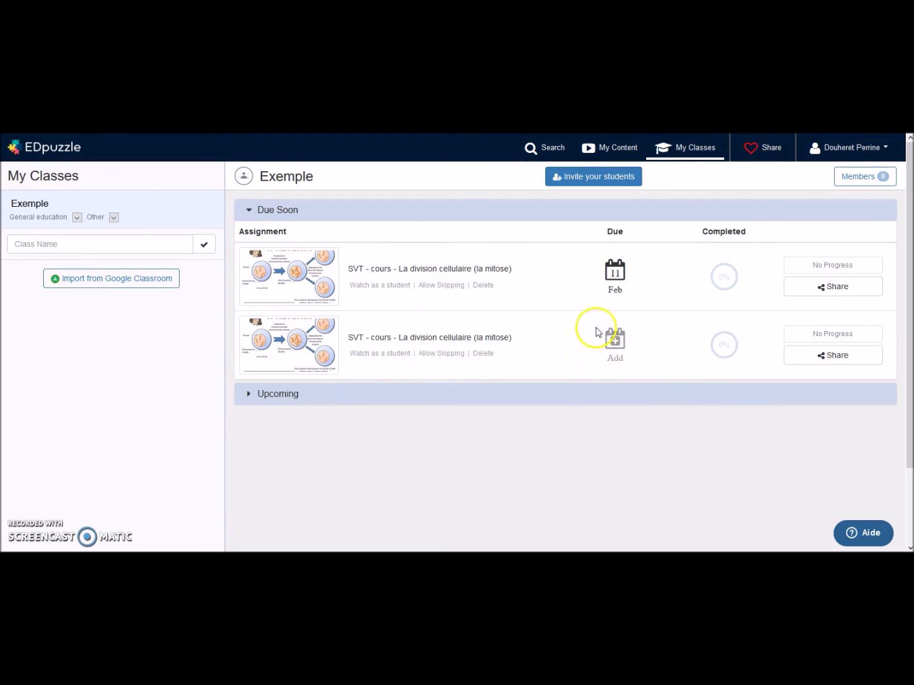
Step: Examine the Exemple class's student invitation options, including the join code and the join link, and close the invitation
left_click(585, 178)
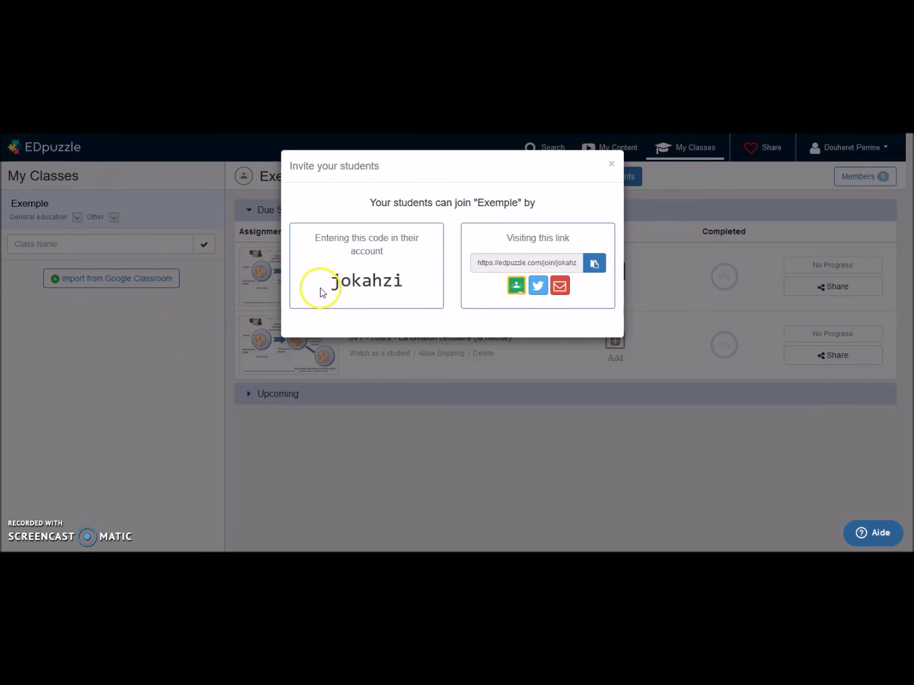
left_click_drag(328, 289, 416, 287)
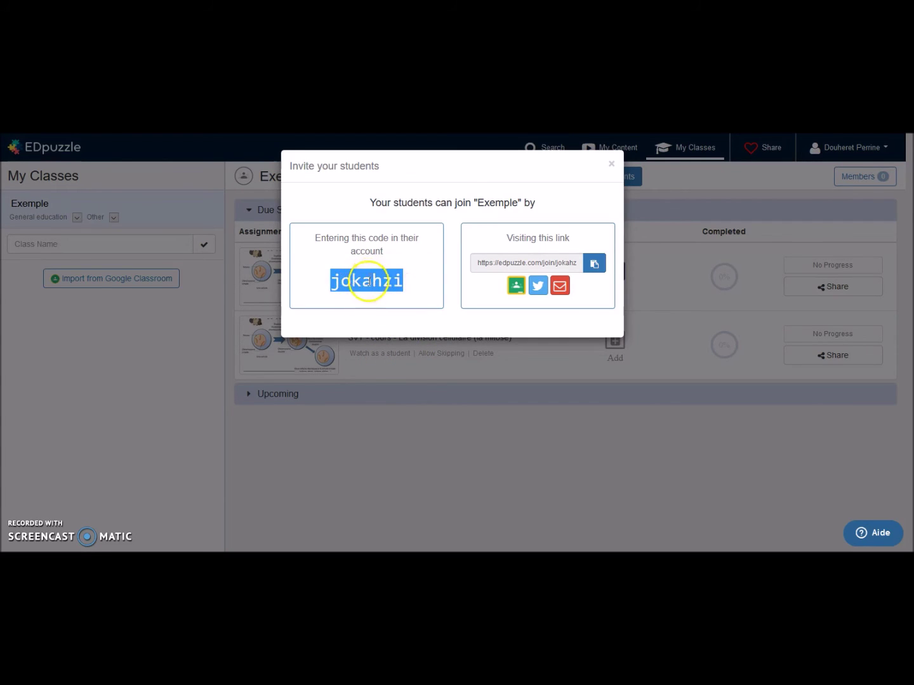
left_click(329, 284)
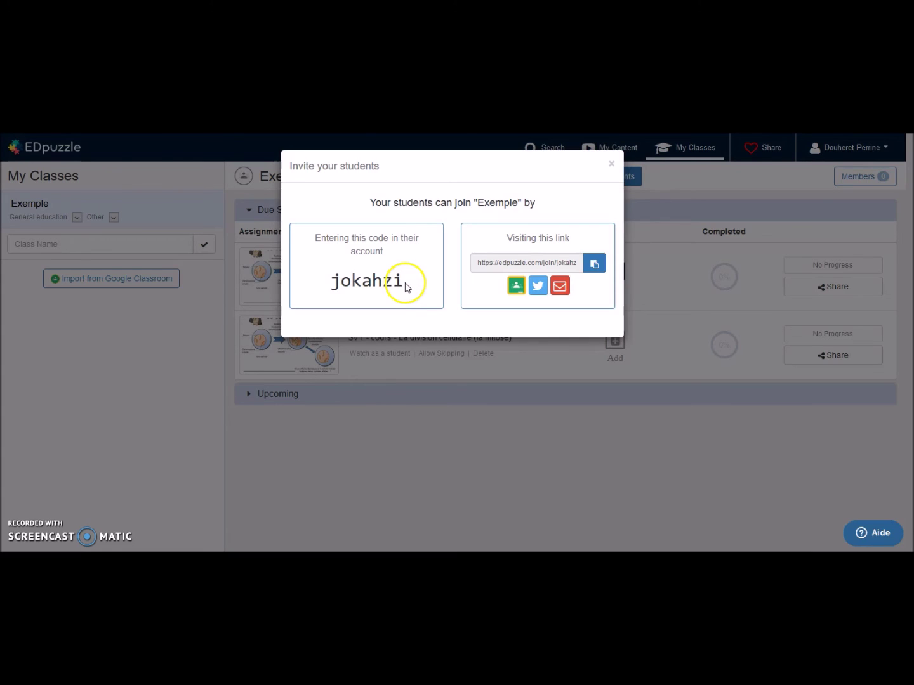
left_click(517, 261)
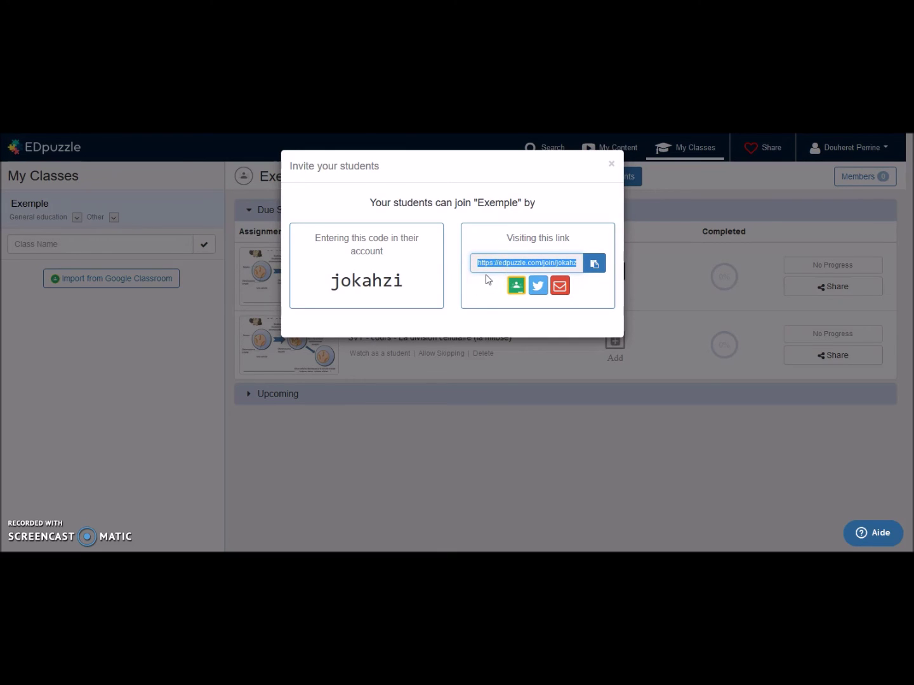
right_click(431, 244)
left_click(326, 265)
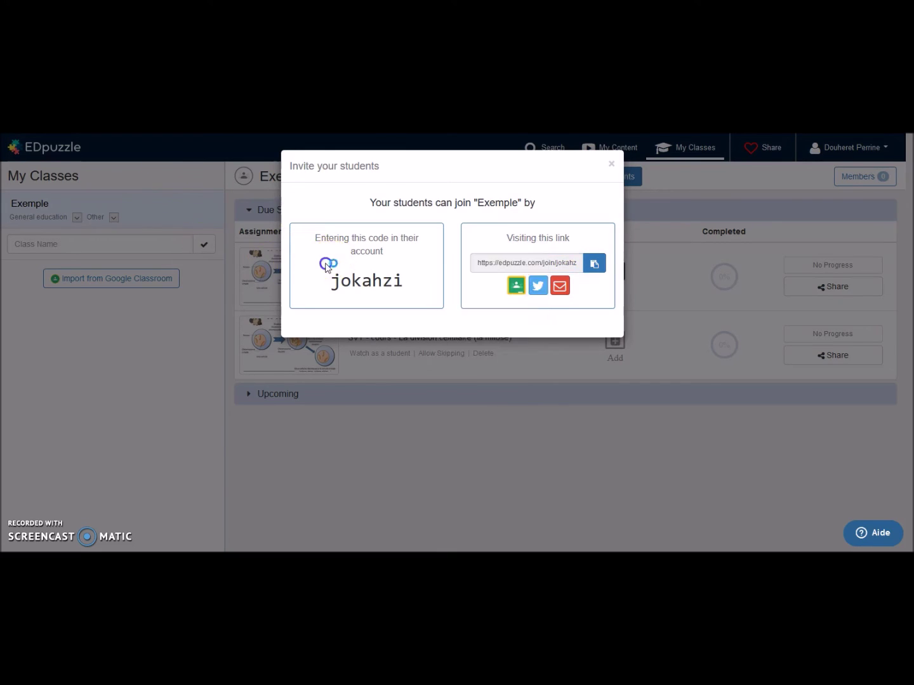
left_click(609, 167)
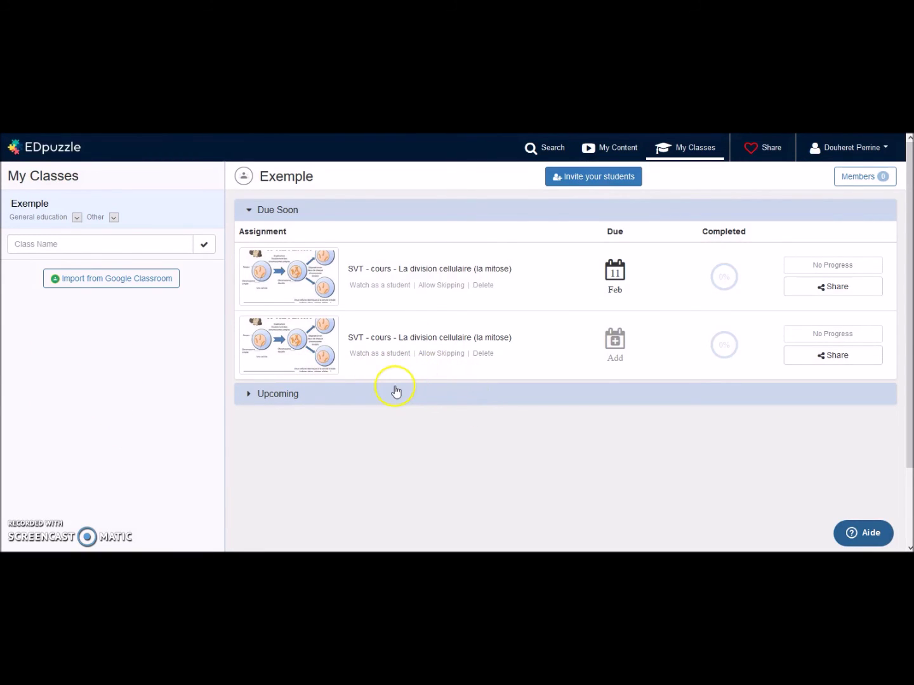
Step: Review the per-question homework results of the "SVT - cours- Localisation de l'information génétique" assignment
left_click(394, 507)
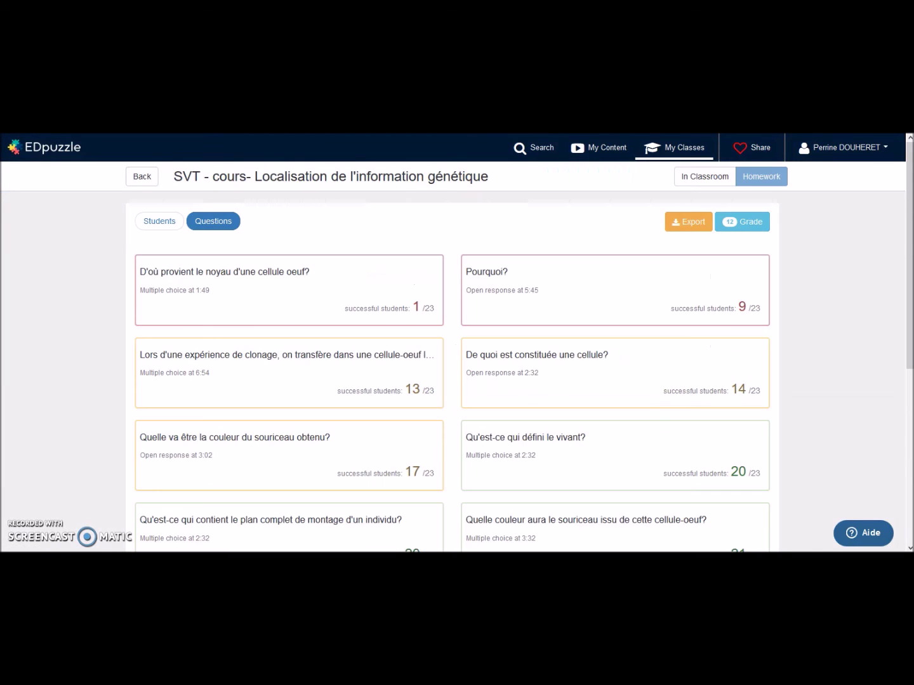
left_click(54, 260)
scroll(414, 302, "down", 3)
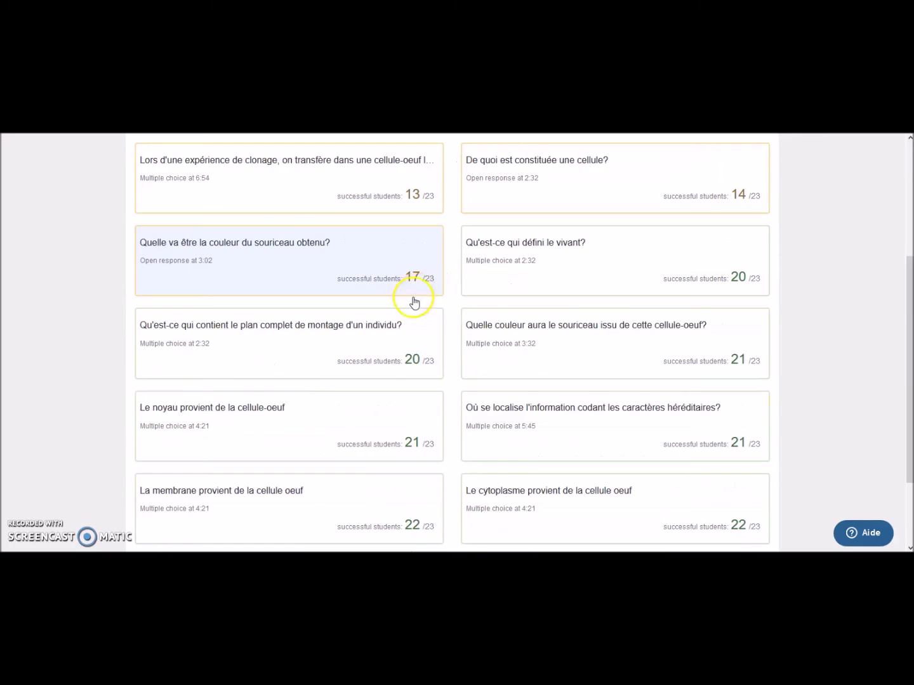
scroll(414, 302, "down", 2)
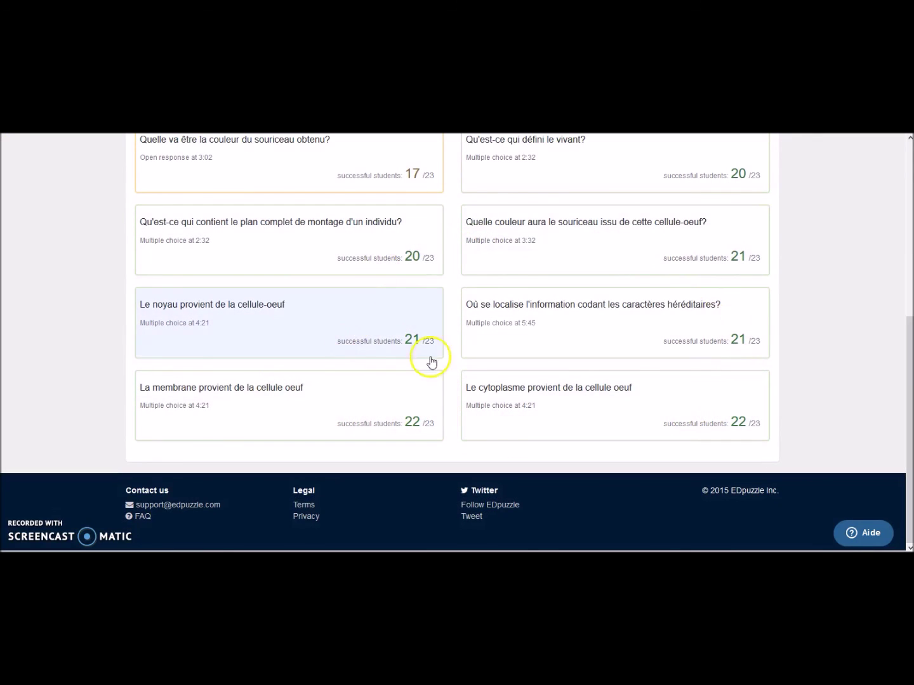
scroll(411, 259, "up", 3)
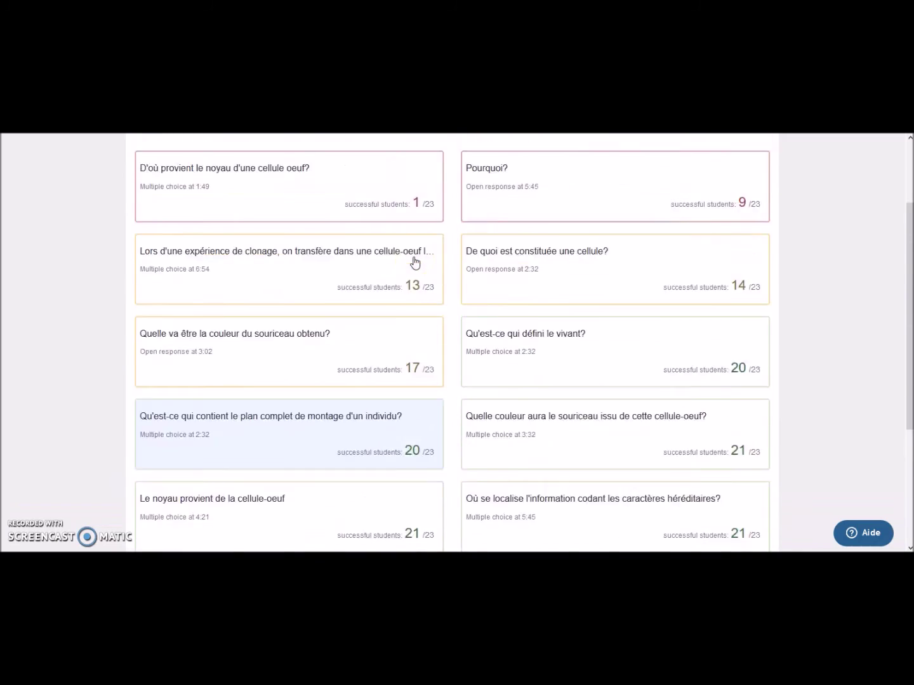
scroll(414, 261, "up", 1)
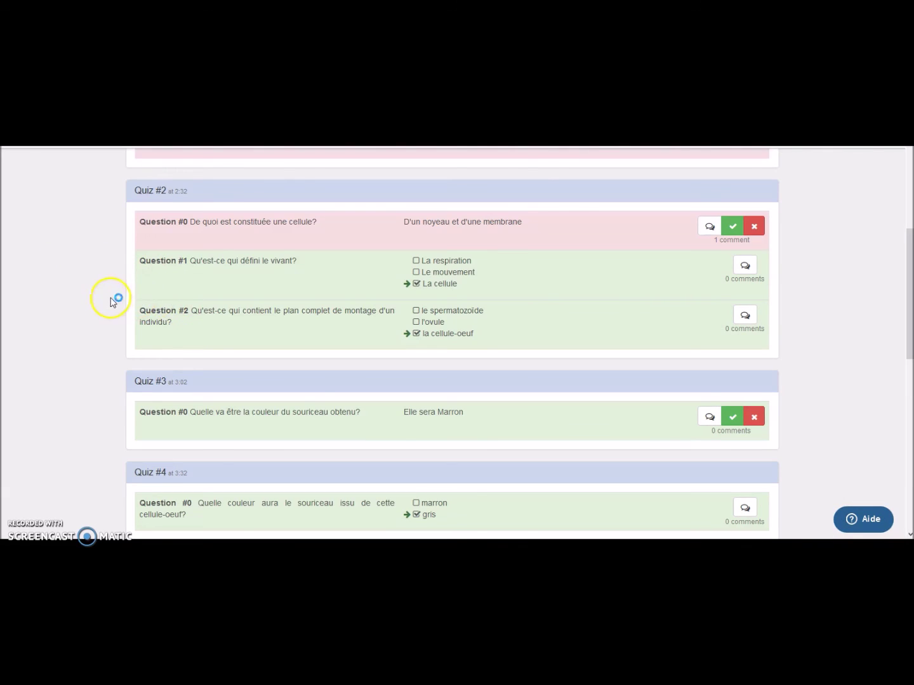
Step: Review one student's progress page, including video views, grade and the answers given in each quiz
scroll(109, 301, "up", 5)
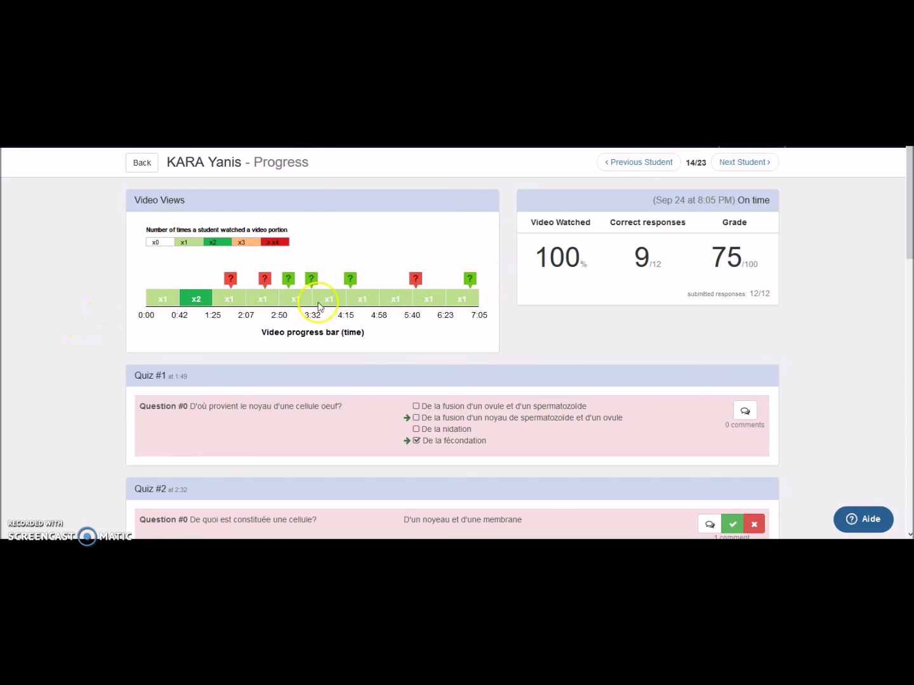
scroll(79, 302, "down", 8)
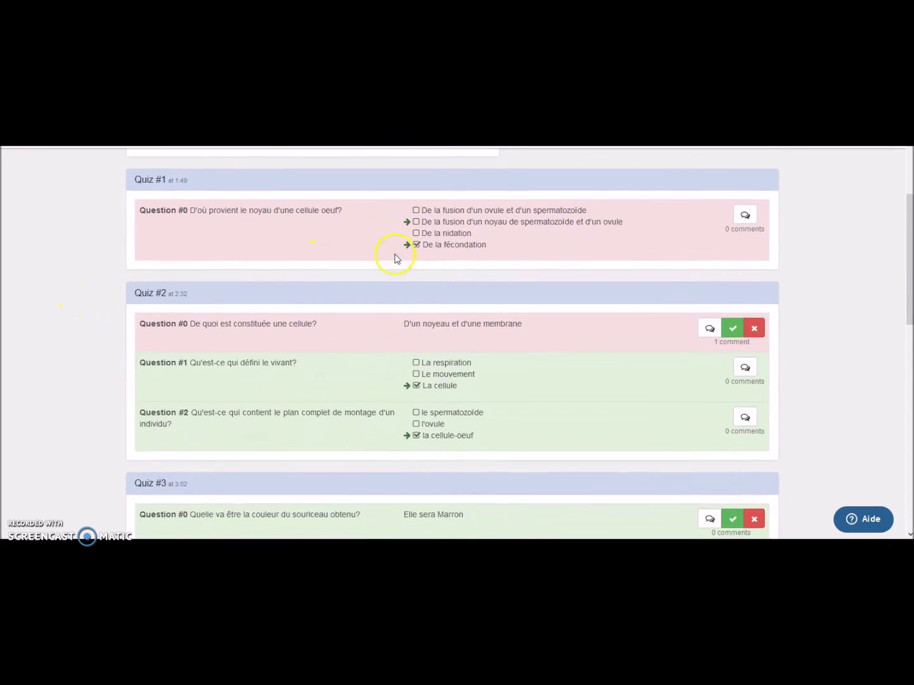
scroll(409, 279, "down", 5)
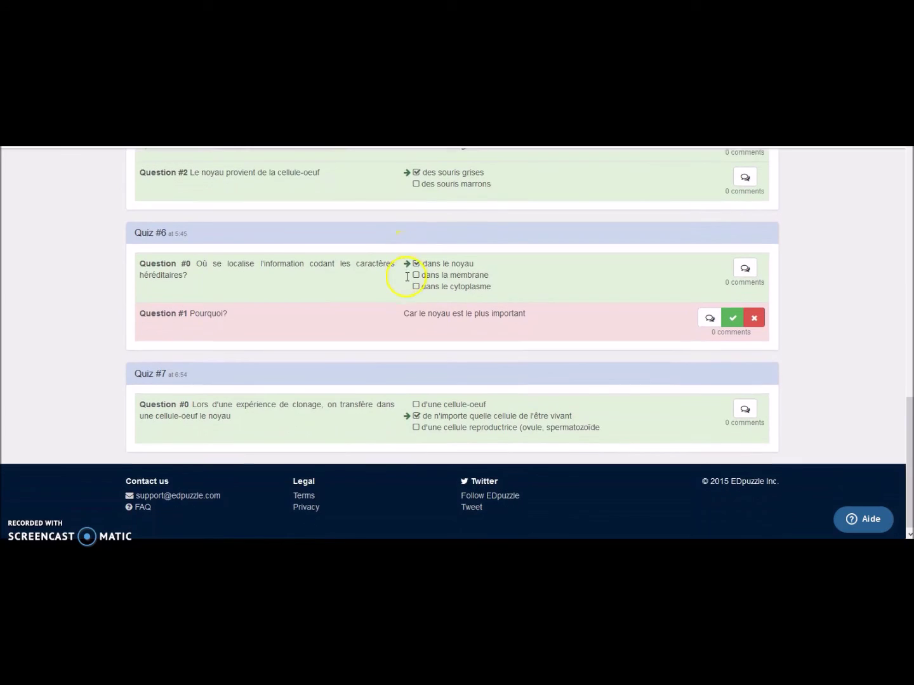
scroll(431, 283, "up", 10)
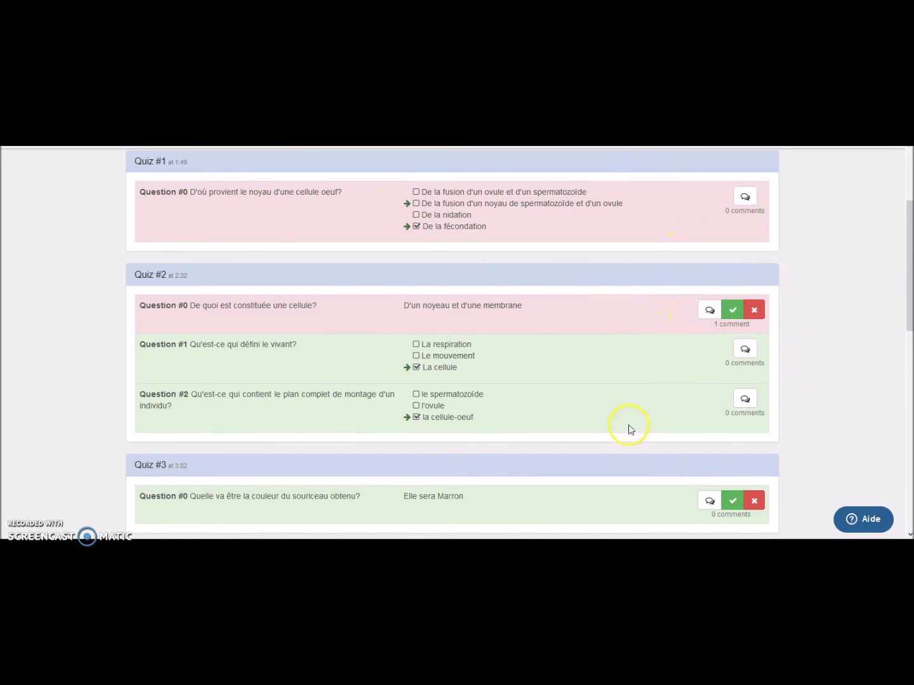
scroll(768, 302, "down", 5)
scroll(310, 298, "up", 6)
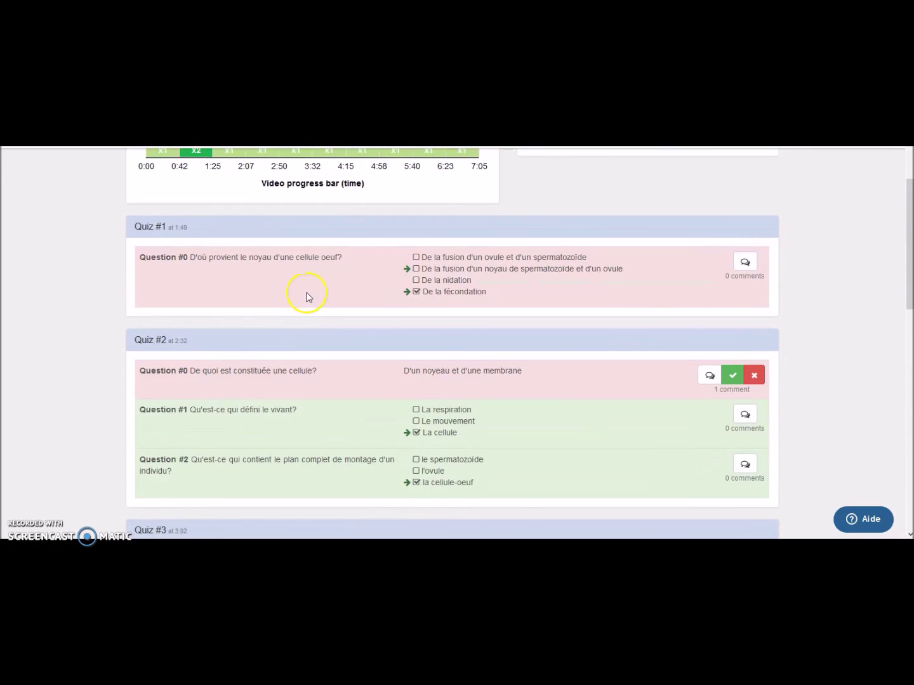
scroll(306, 296, "down", 1)
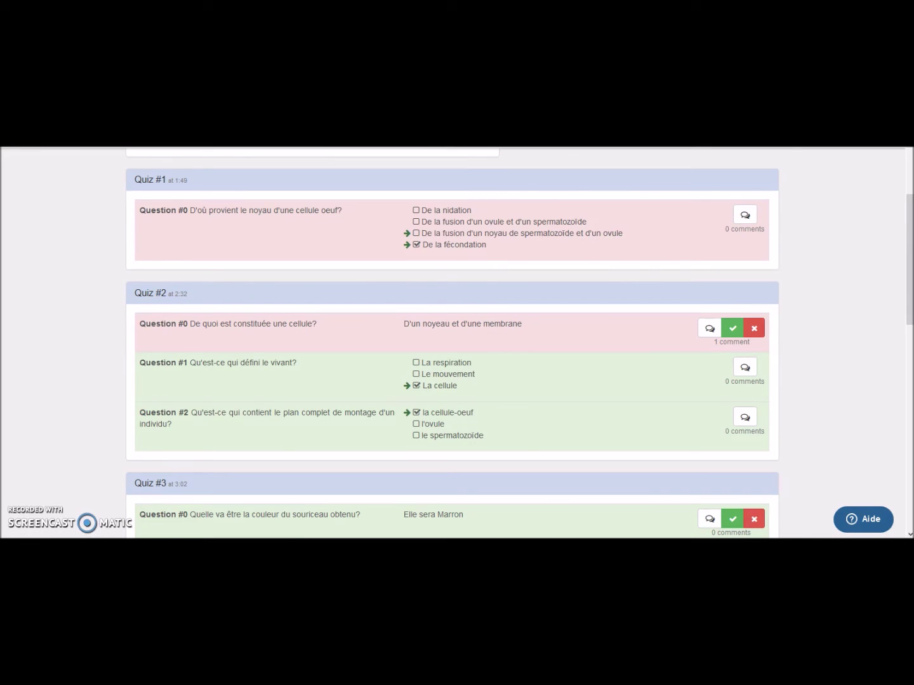